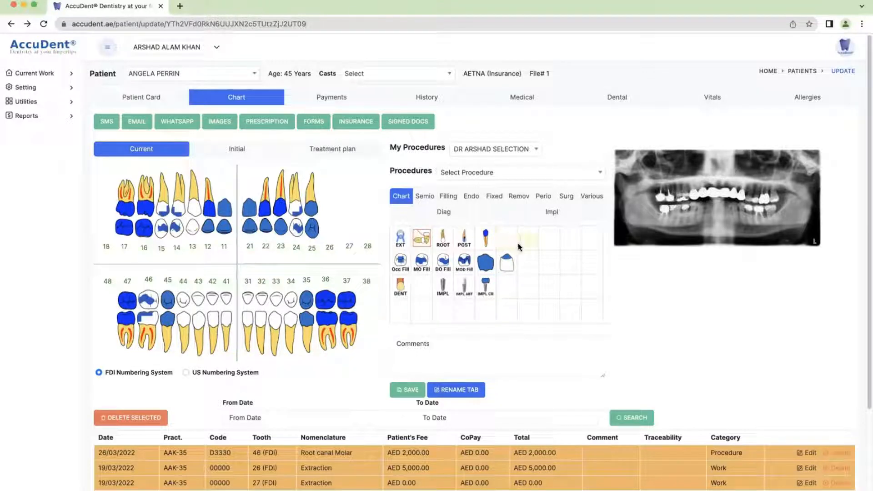
Open the Procedures catalogue under Setting and scroll through the listed procedures
{"action": "left_click", "coordinate": [30, 91]}
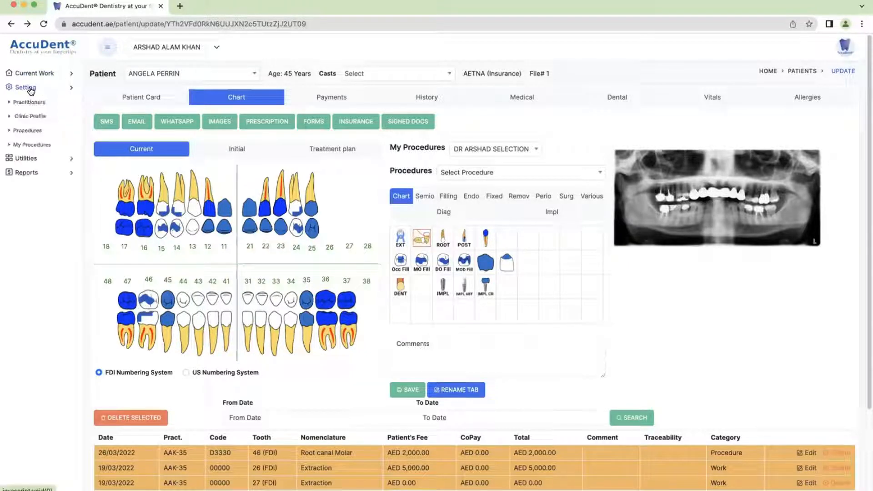
{"action": "left_click", "coordinate": [29, 131]}
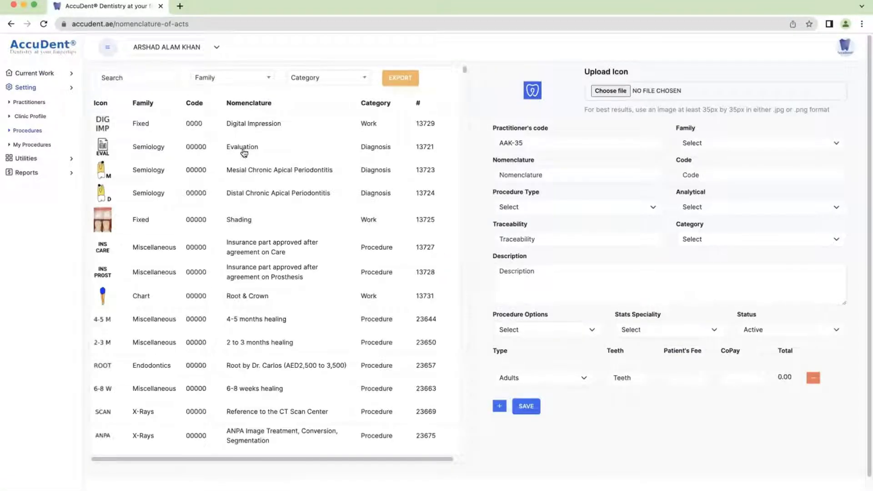
{"action": "scroll", "coordinate": [241, 146], "scroll_direction": "down", "scroll_amount": 1}
{"action": "scroll", "coordinate": [244, 145], "scroll_direction": "down", "scroll_amount": 5}
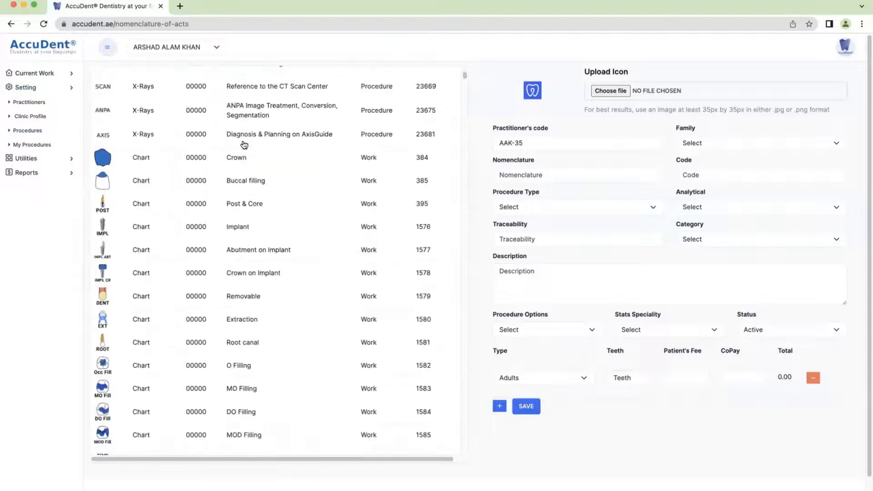
{"action": "scroll", "coordinate": [244, 145], "scroll_direction": "down", "scroll_amount": 8}
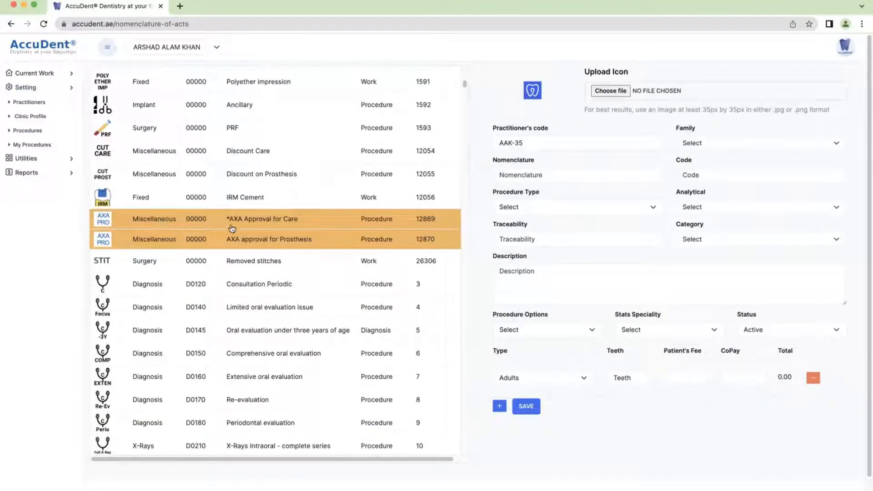
{"action": "scroll", "coordinate": [234, 229], "scroll_direction": "down", "scroll_amount": 4}
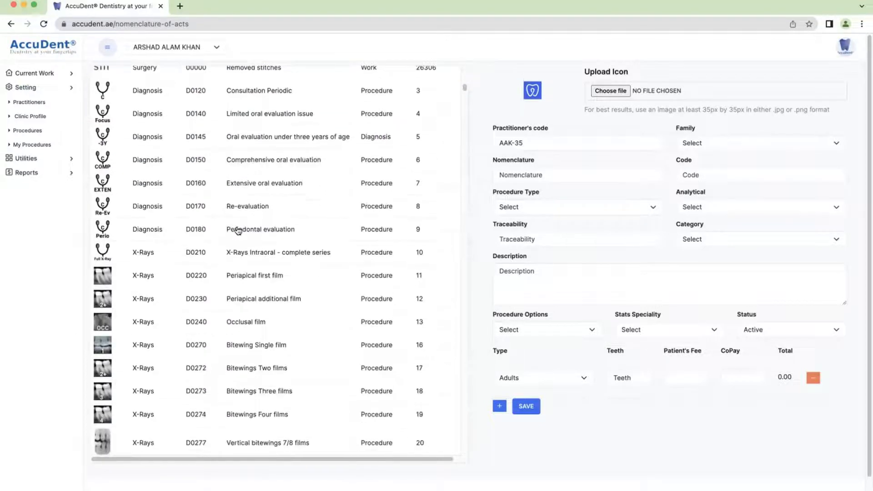
{"action": "scroll", "coordinate": [238, 231], "scroll_direction": "up", "scroll_amount": 15}
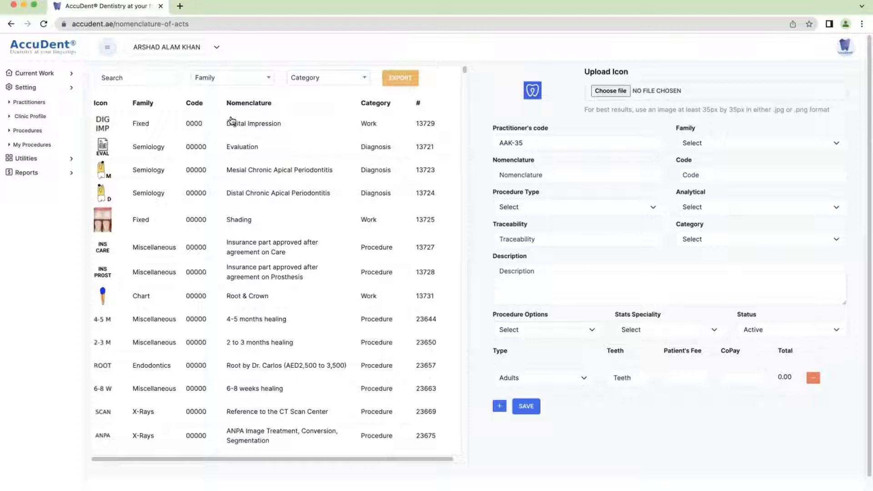
Browse the available options in the procedure Family filter
{"action": "left_click", "coordinate": [237, 76]}
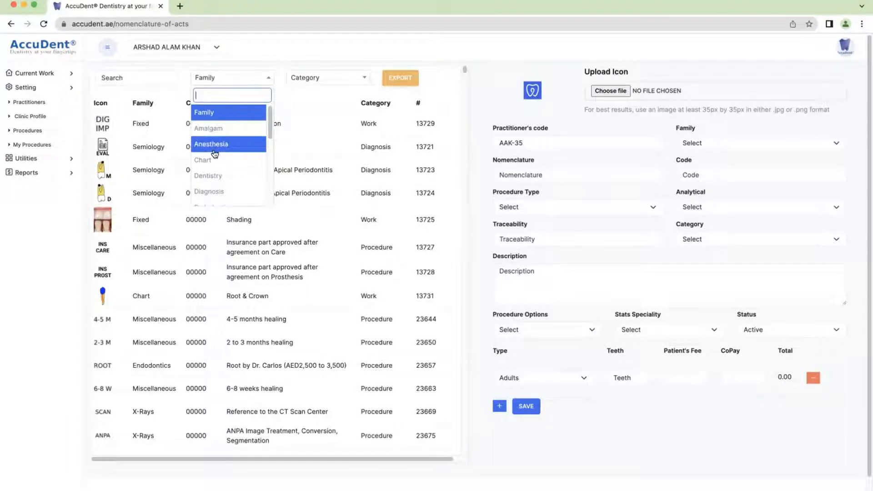
{"action": "scroll", "coordinate": [217, 177], "scroll_direction": "down", "scroll_amount": 2}
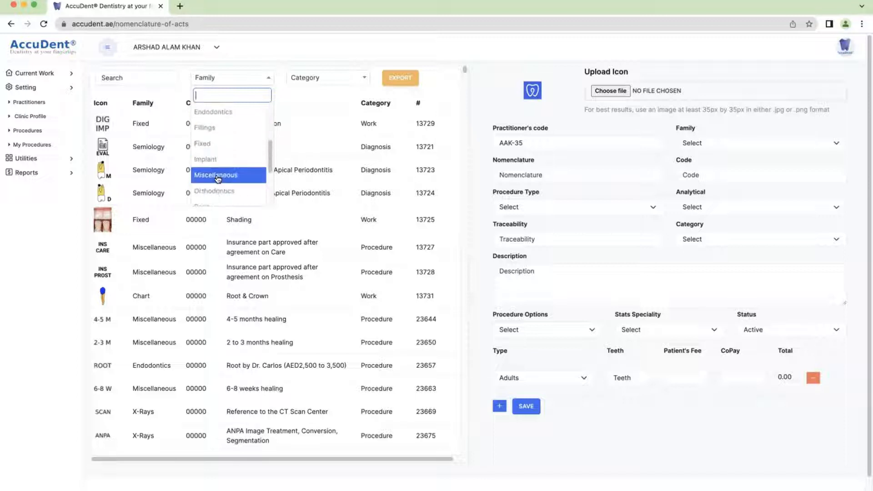
{"action": "scroll", "coordinate": [217, 177], "scroll_direction": "up", "scroll_amount": 2}
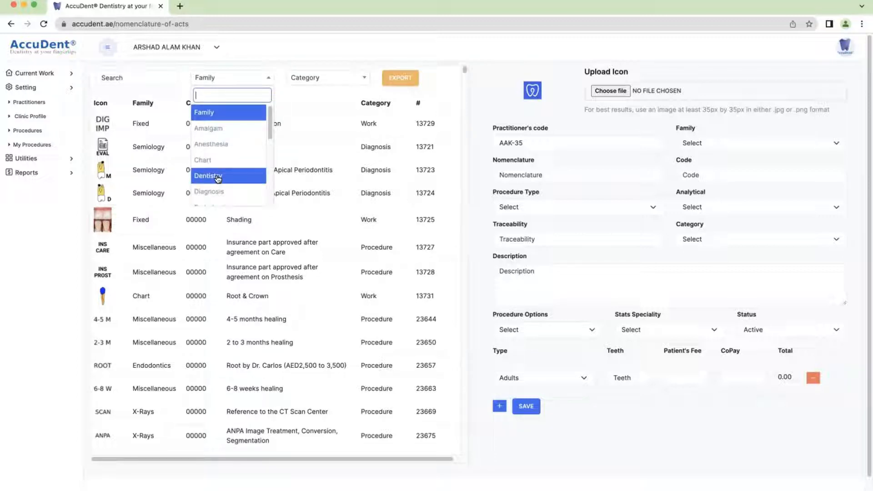
Close the Family filter and load D0220 Periapical first film into the edit form
{"action": "left_click", "coordinate": [172, 98]}
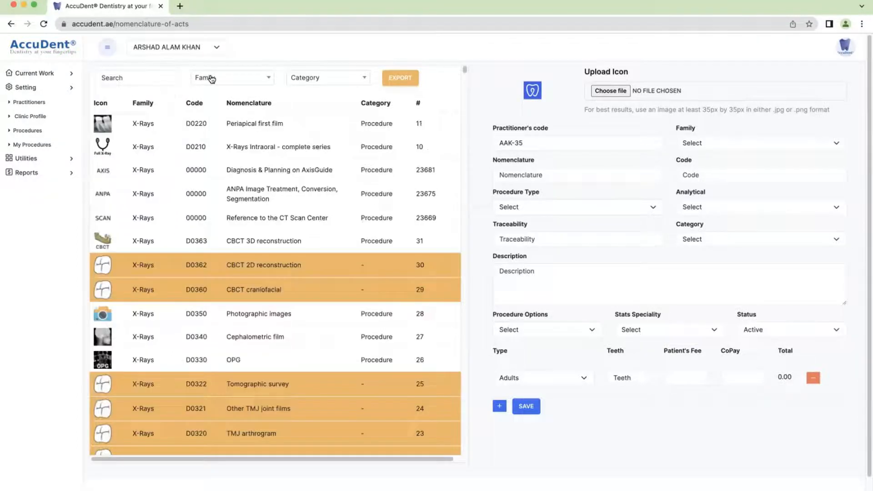
{"action": "left_click", "coordinate": [104, 125]}
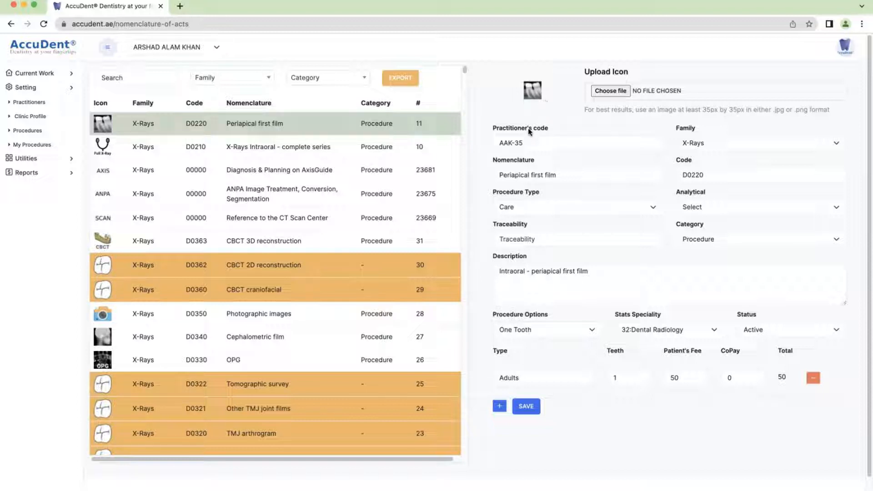
{"action": "left_click", "coordinate": [520, 143]}
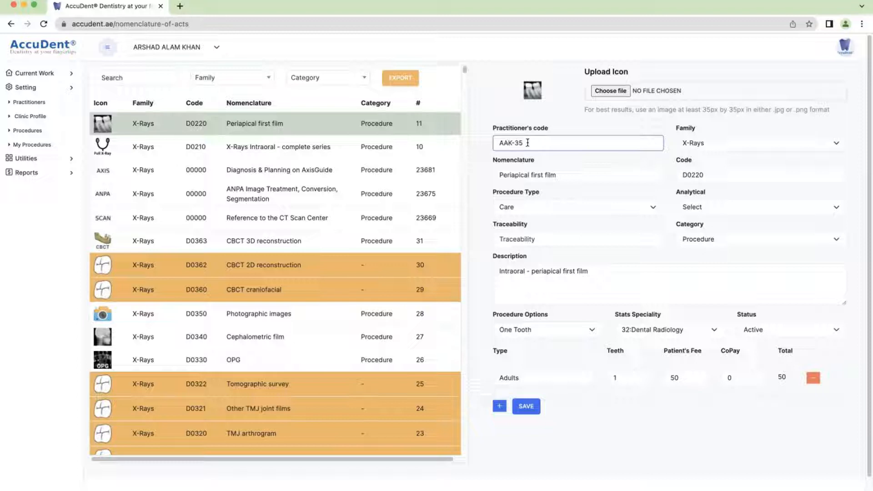
{"action": "left_click_drag", "start_coordinate": [520, 143], "coordinate": [514, 143]}
{"action": "left_click", "coordinate": [529, 145]}
{"action": "left_click_drag", "start_coordinate": [523, 142], "coordinate": [484, 145]}
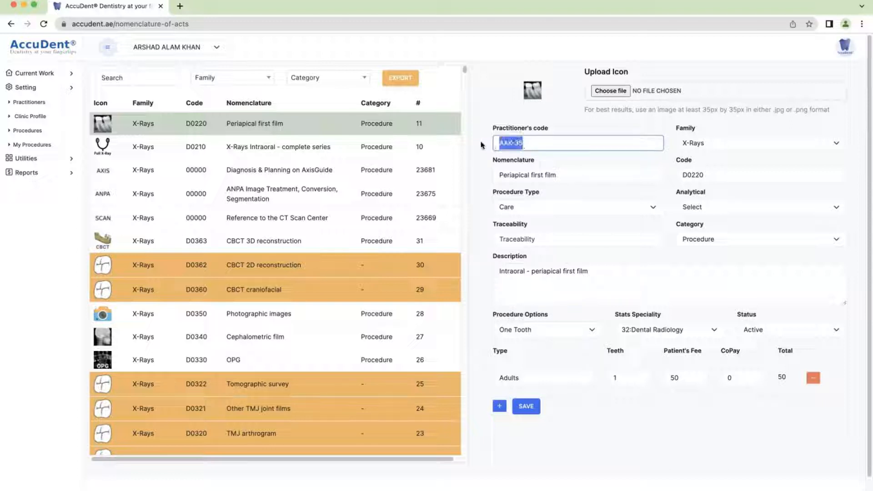
{"action": "left_click", "coordinate": [545, 133]}
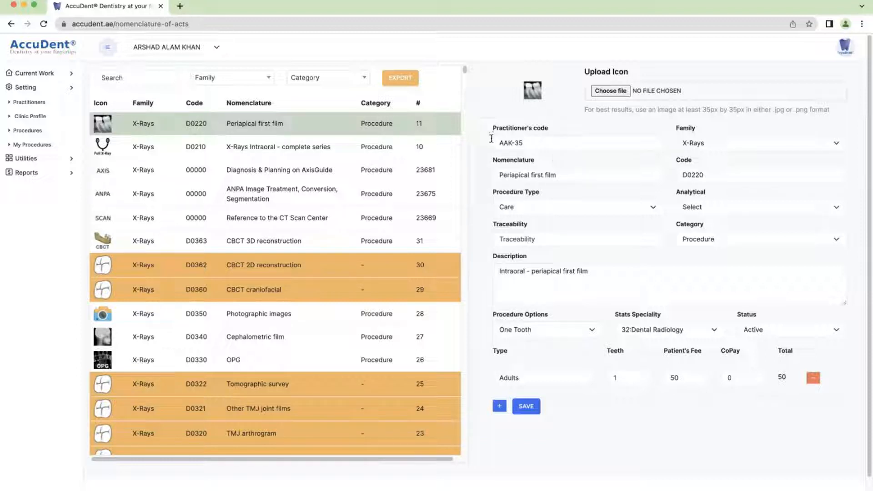
{"action": "left_click", "coordinate": [539, 146]}
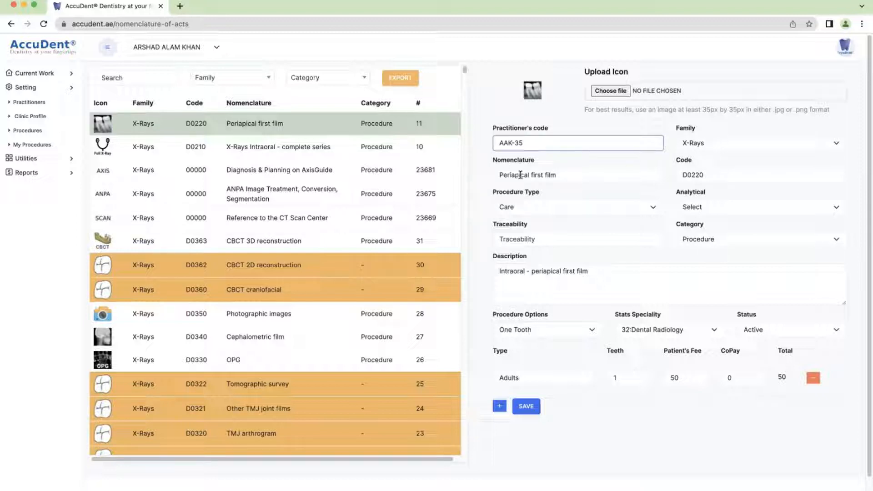
{"action": "left_click_drag", "start_coordinate": [496, 175], "coordinate": [585, 175]}
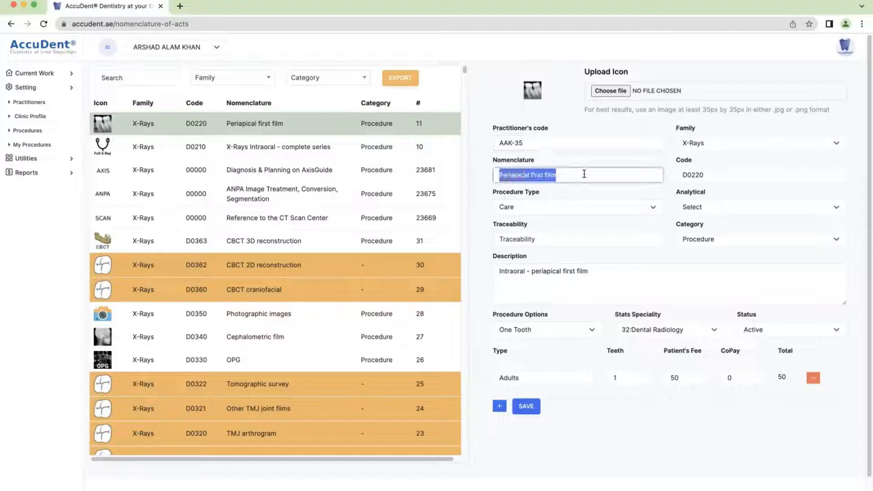
{"action": "left_click", "coordinate": [584, 175]}
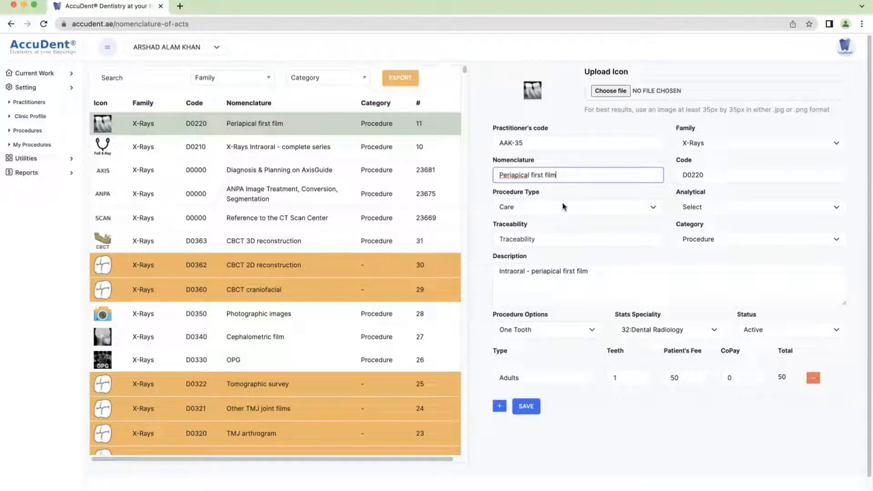
{"action": "left_click", "coordinate": [525, 208]}
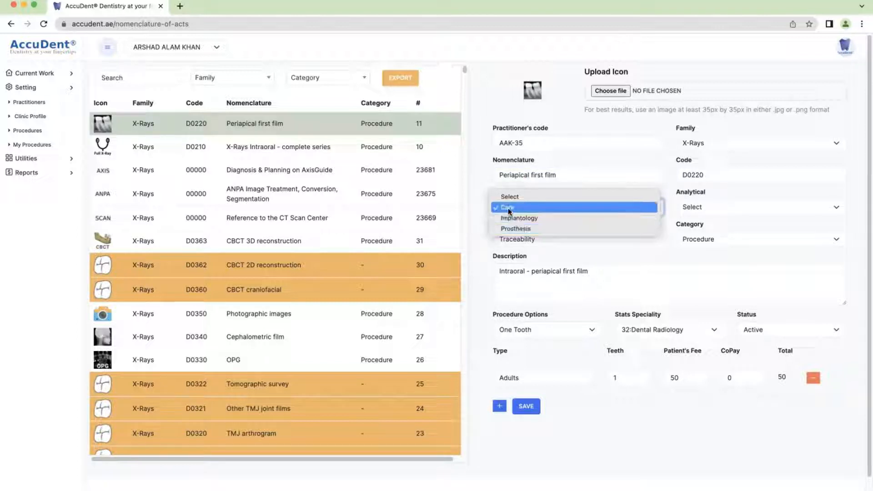
{"action": "left_click", "coordinate": [509, 208]}
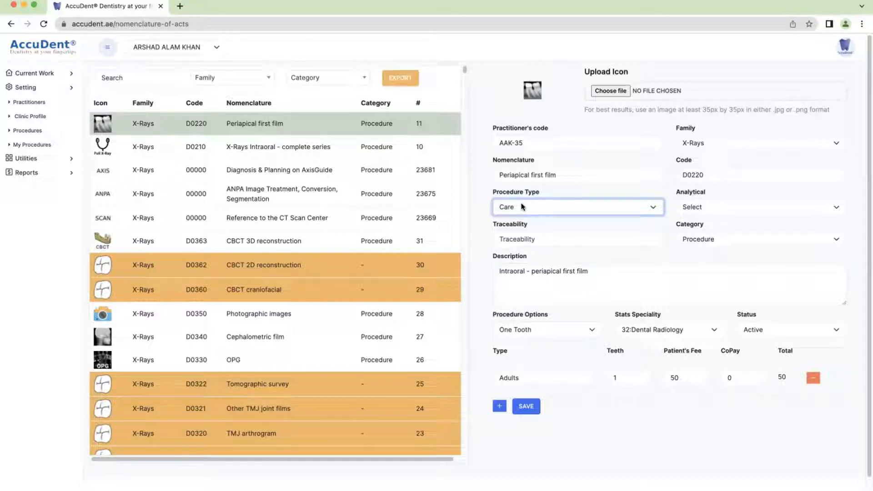
{"action": "left_click", "coordinate": [704, 205]}
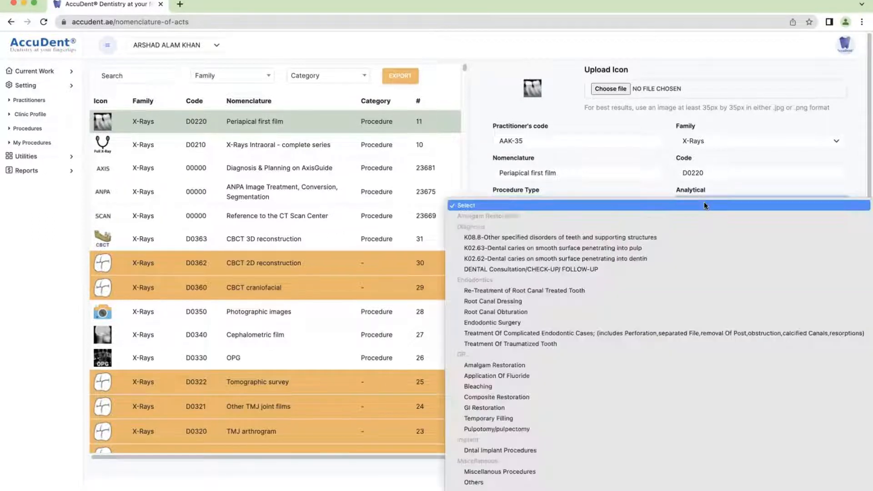
{"action": "scroll", "coordinate": [538, 247], "scroll_direction": "down", "scroll_amount": 10}
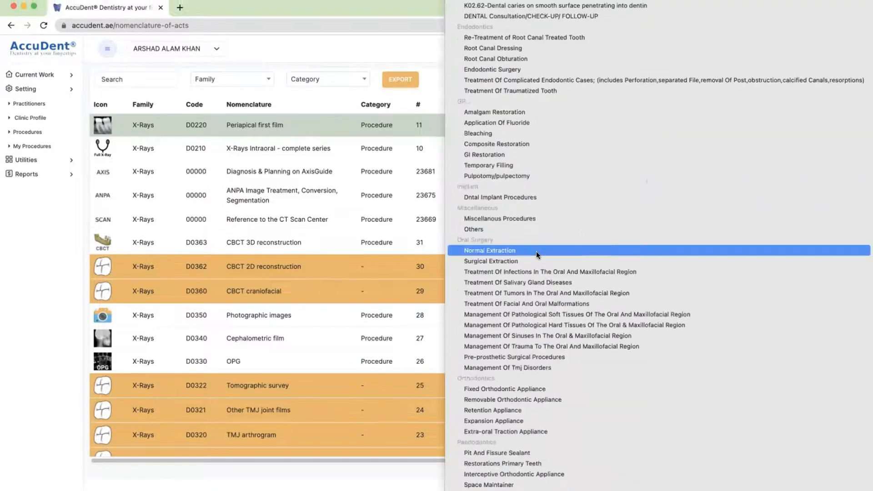
{"action": "scroll", "coordinate": [537, 250], "scroll_direction": "down", "scroll_amount": 5}
{"action": "scroll", "coordinate": [536, 257], "scroll_direction": "up", "scroll_amount": 4}
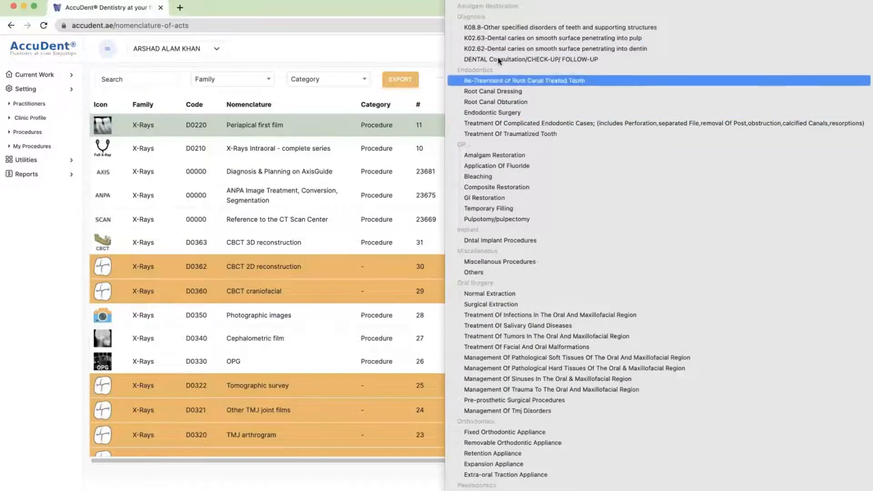
{"action": "left_click", "coordinate": [473, 1]}
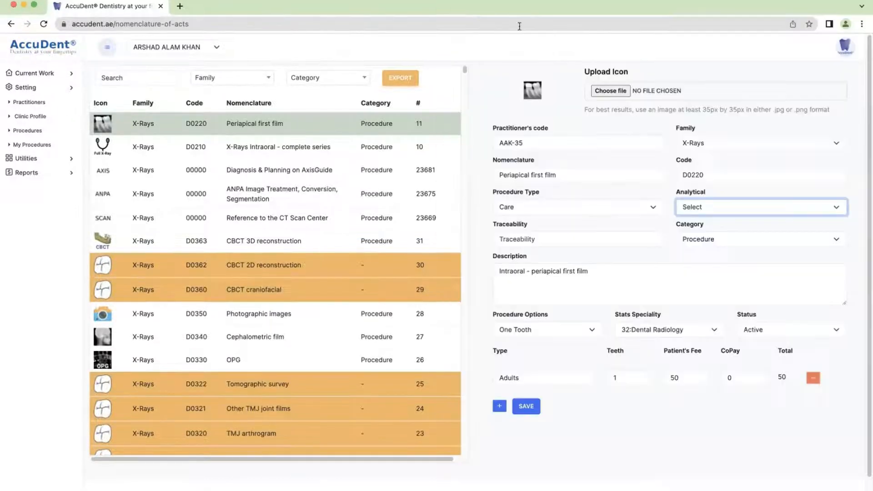
{"action": "left_click", "coordinate": [709, 208]}
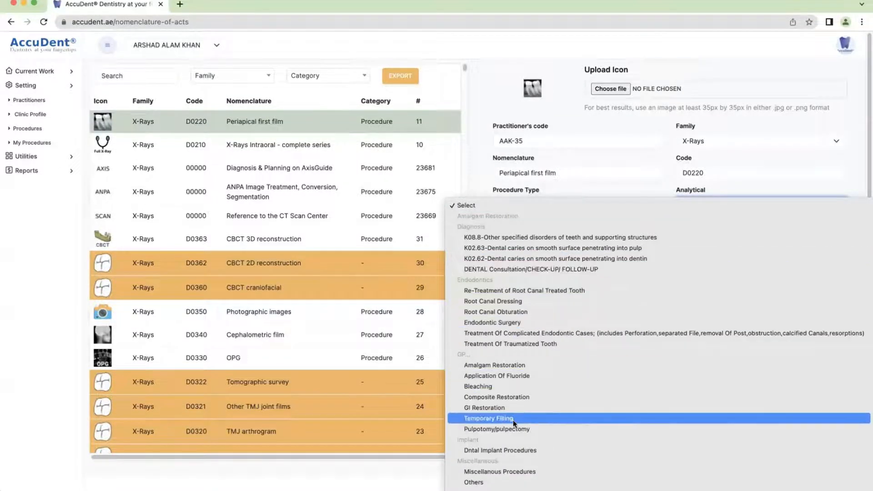
{"action": "left_click", "coordinate": [468, 205]}
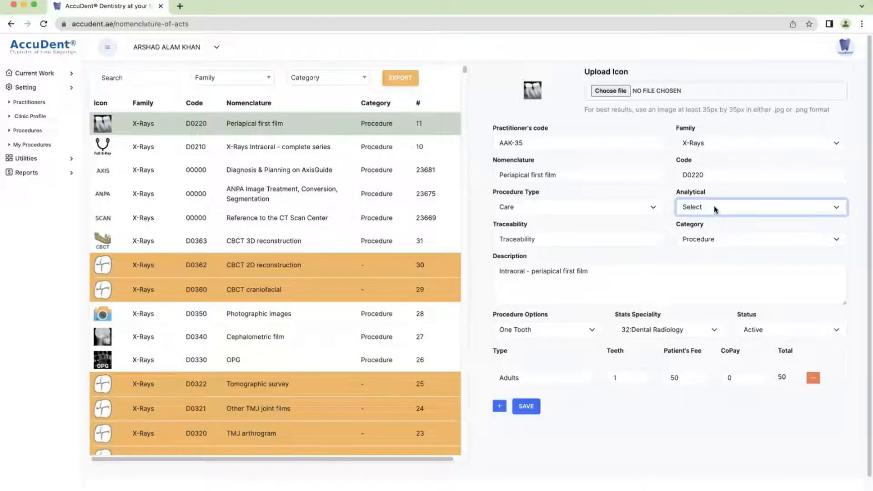
{"action": "left_click", "coordinate": [541, 239]}
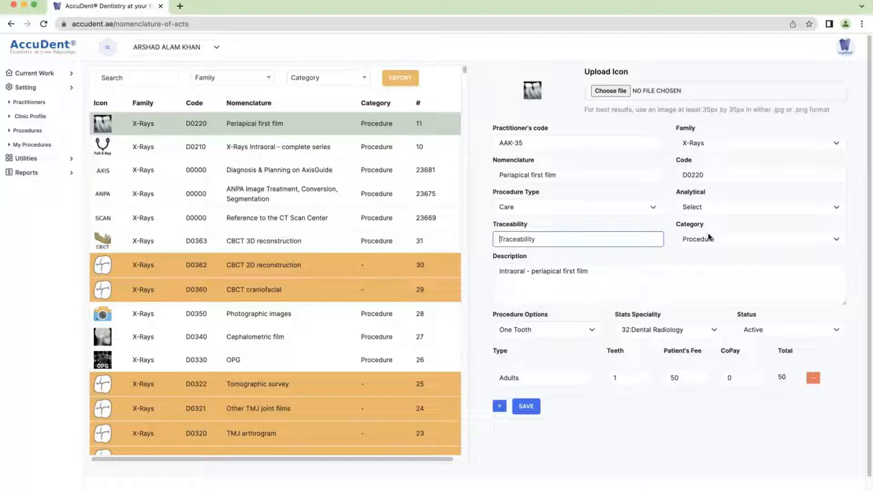
{"action": "left_click", "coordinate": [722, 240]}
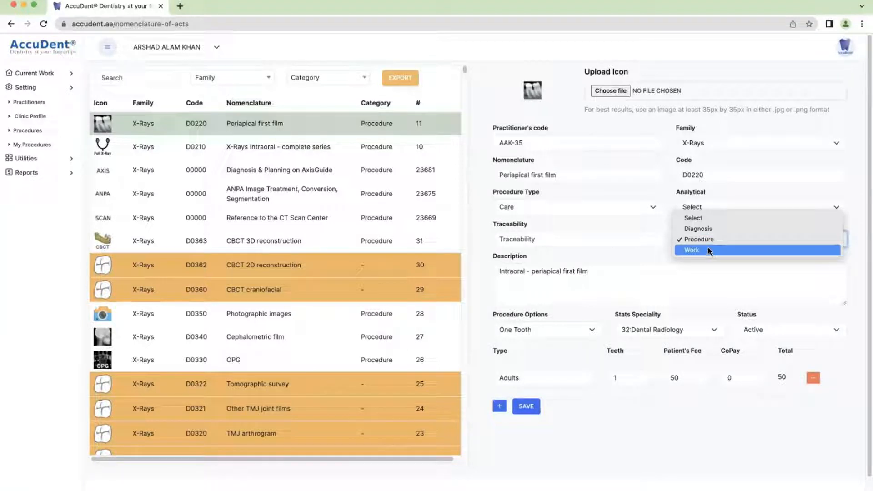
{"action": "left_click", "coordinate": [712, 240]}
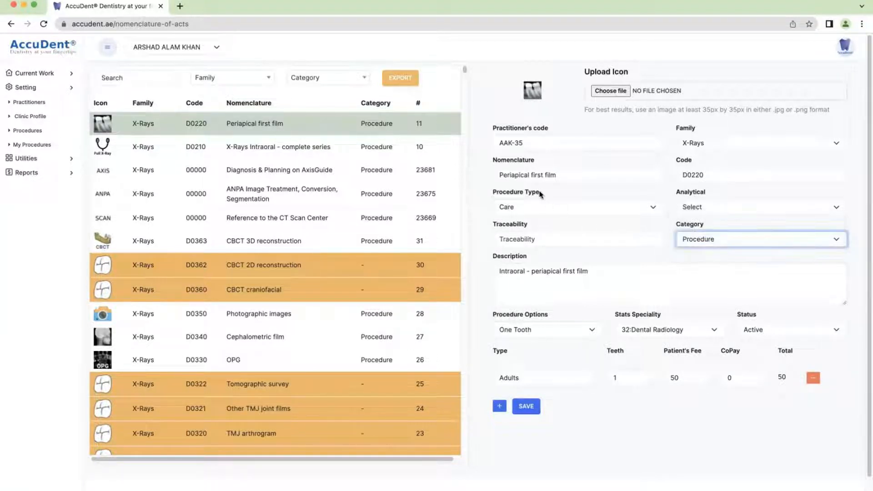
{"action": "left_click", "coordinate": [695, 239]}
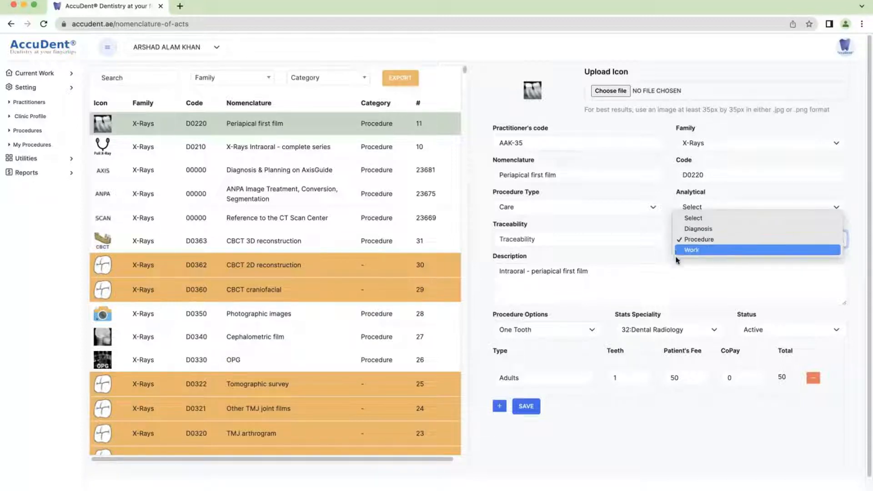
{"action": "left_click", "coordinate": [705, 239]}
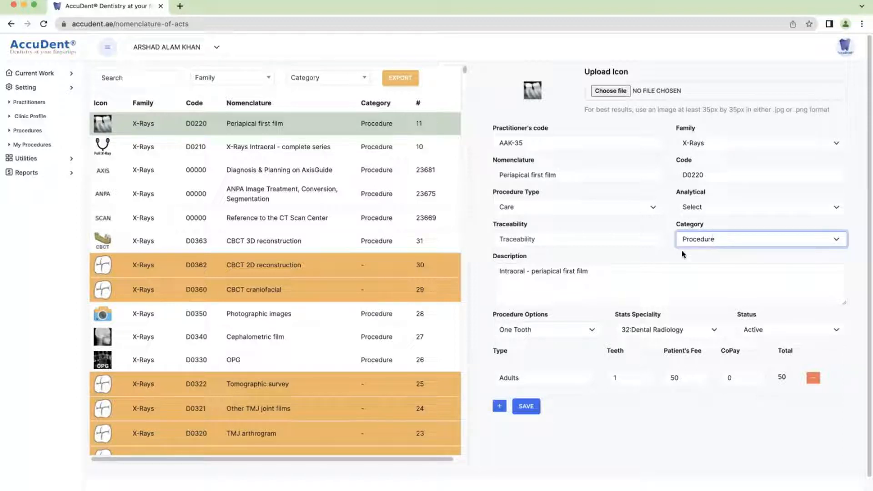
{"action": "left_click_drag", "start_coordinate": [605, 271], "coordinate": [484, 275]}
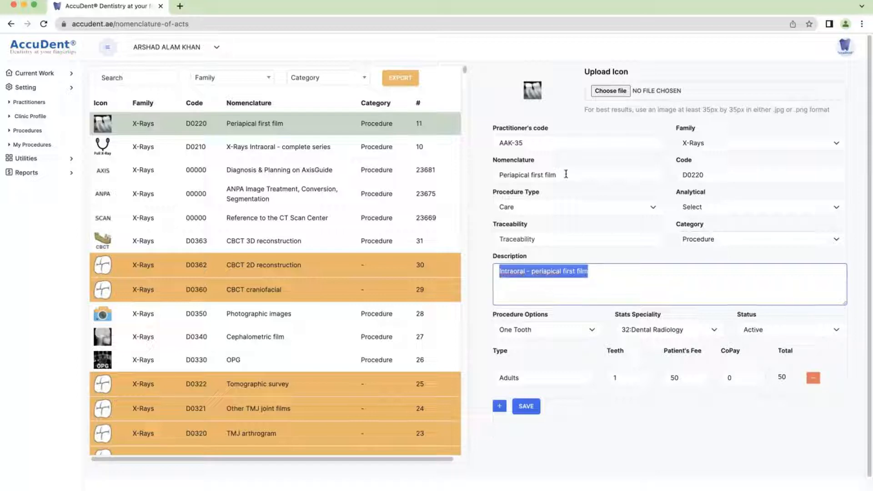
{"action": "left_click_drag", "start_coordinate": [708, 175], "coordinate": [670, 178]}
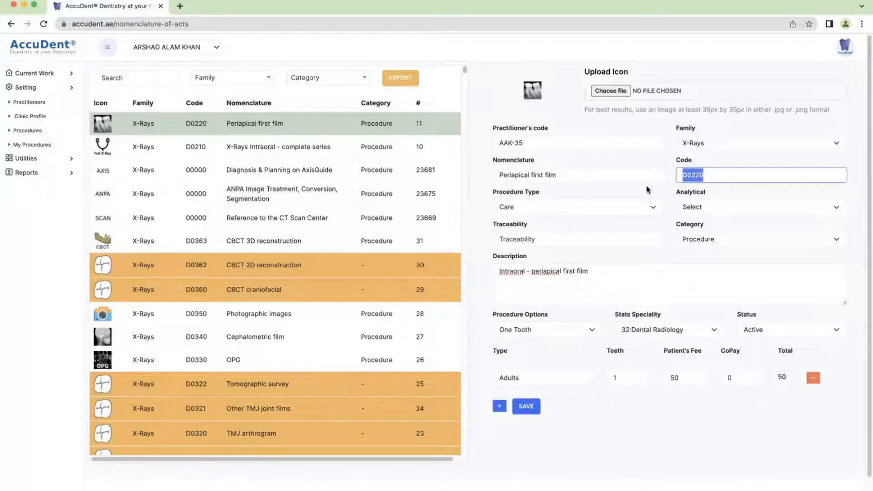
{"action": "scroll", "coordinate": [553, 339], "scroll_direction": "down", "scroll_amount": 1}
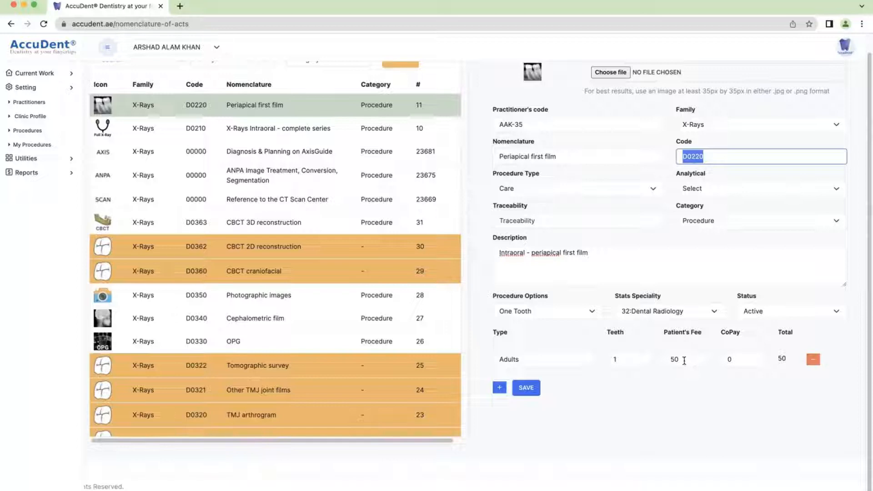
{"action": "left_click", "coordinate": [651, 310]}
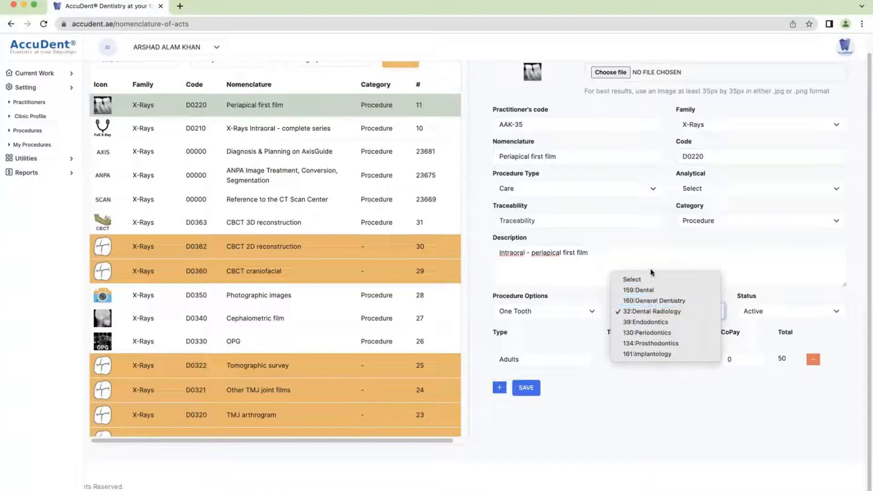
{"action": "left_click", "coordinate": [644, 313]}
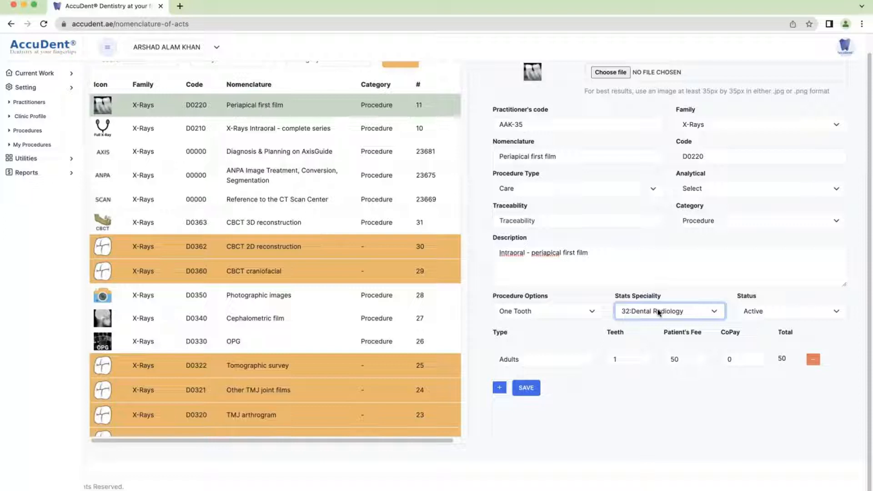
{"action": "left_click", "coordinate": [759, 311]}
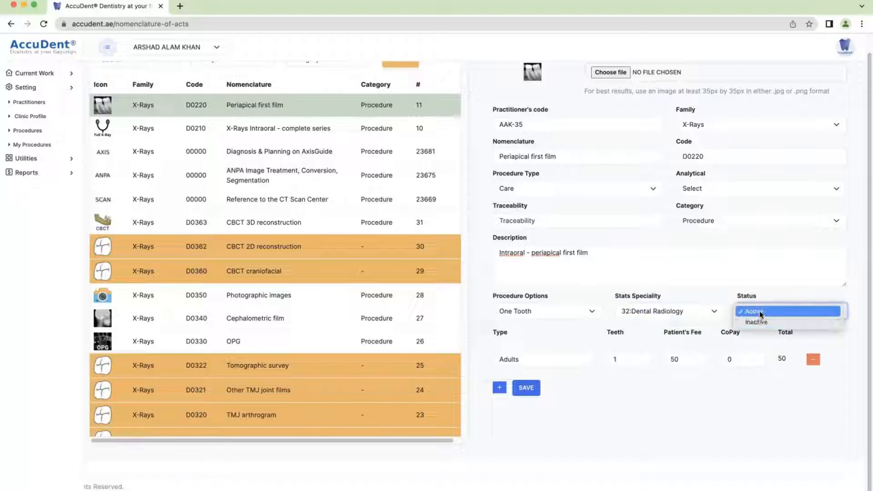
{"action": "left_click", "coordinate": [760, 312]}
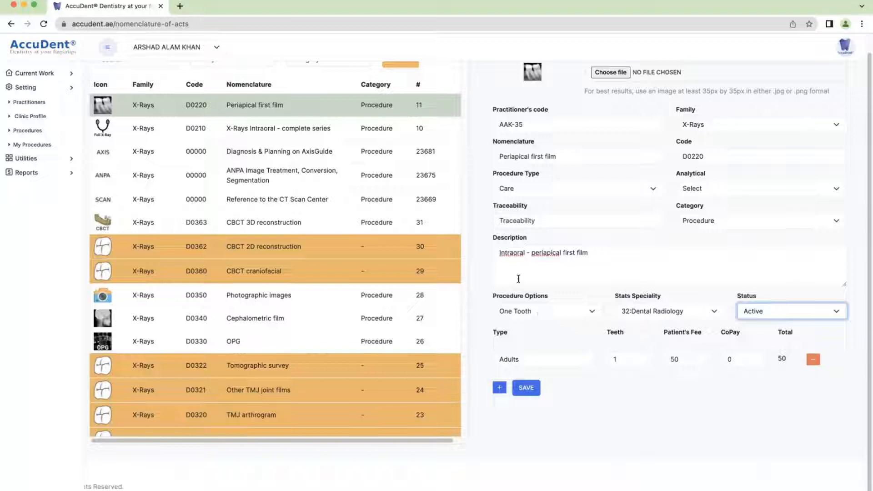
{"action": "left_click", "coordinate": [554, 314]}
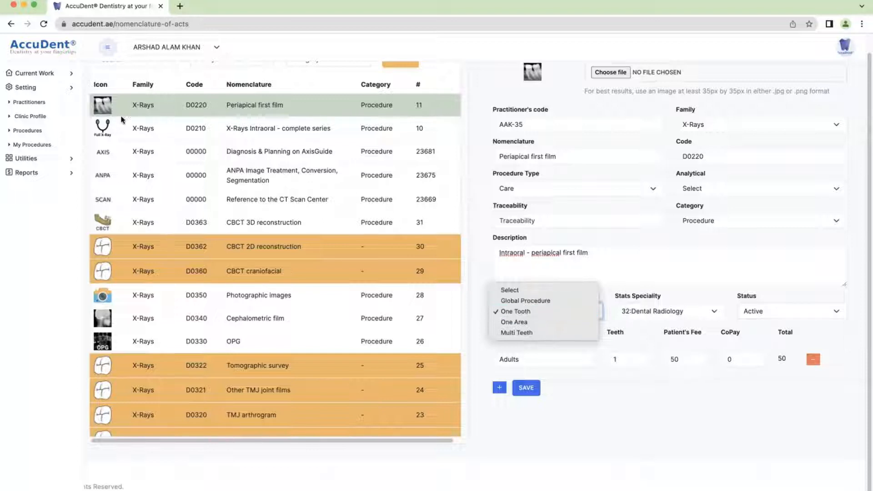
{"action": "left_click", "coordinate": [515, 311]}
{"action": "left_click", "coordinate": [514, 311]}
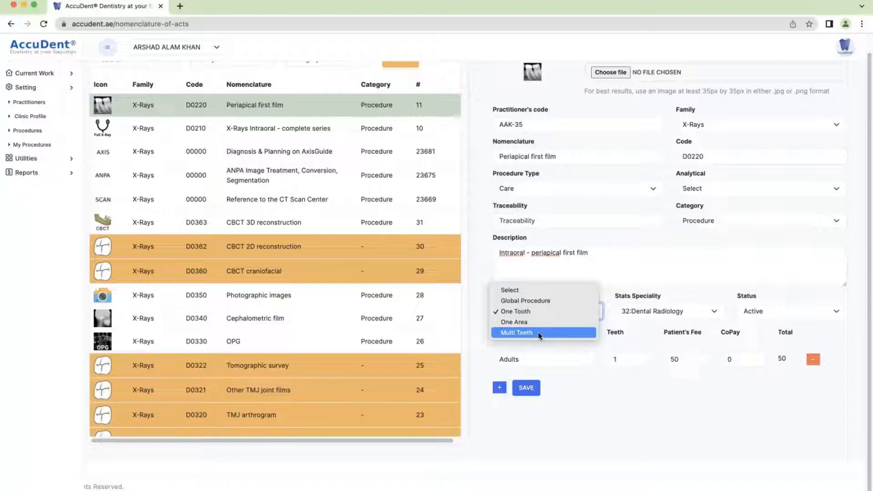
{"action": "left_click", "coordinate": [540, 361]}
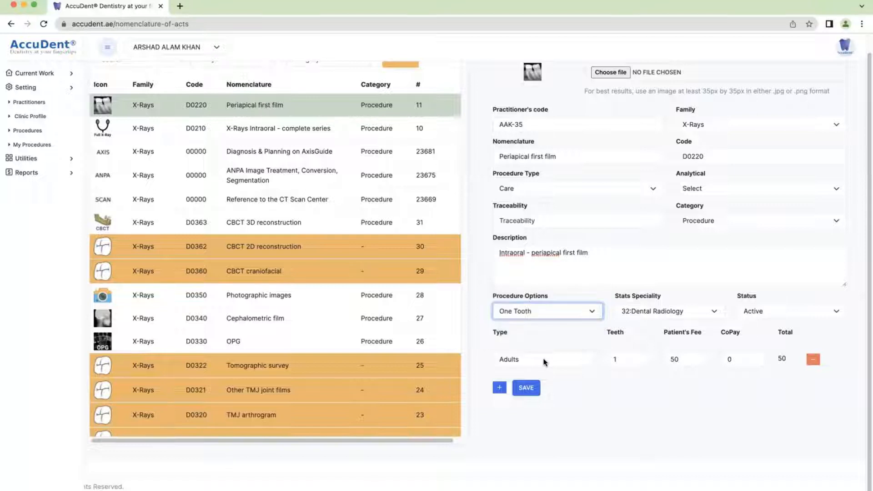
{"action": "left_click", "coordinate": [517, 361]}
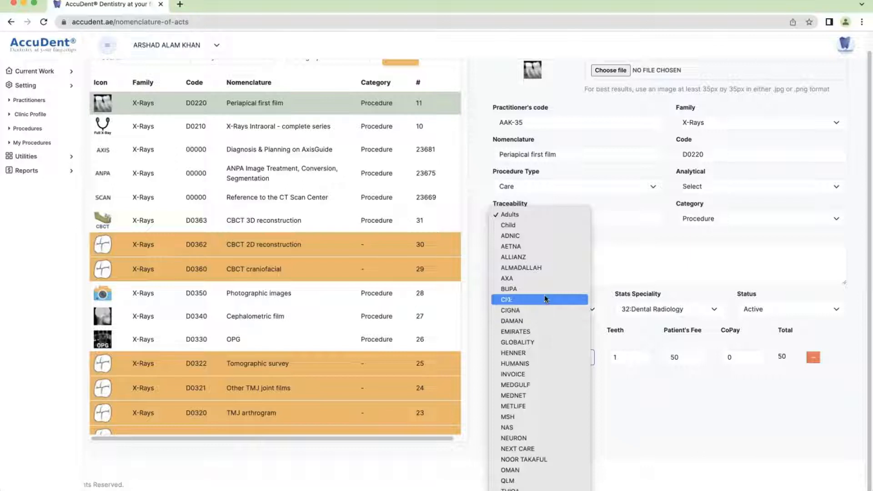
Keep Adults as the fee type and save D0220 Periapical first film, confirming the success alert
{"action": "left_click", "coordinate": [524, 213]}
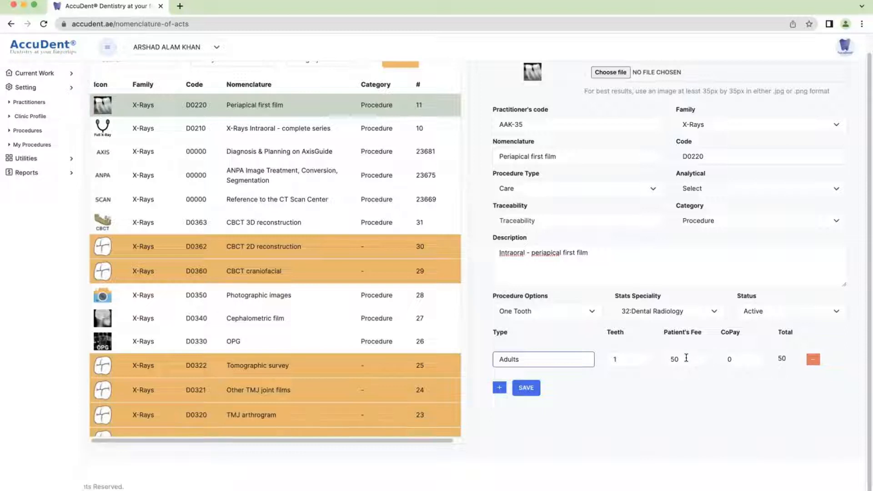
{"action": "left_click", "coordinate": [571, 359]}
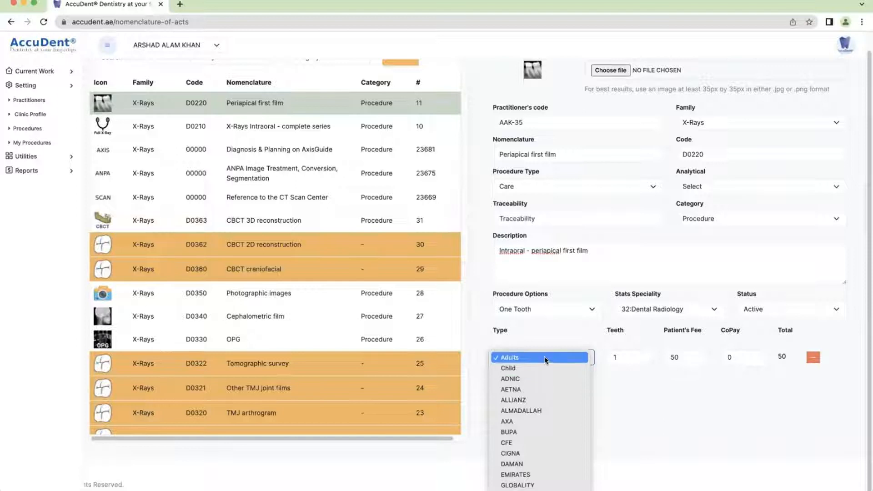
{"action": "left_click", "coordinate": [544, 356]}
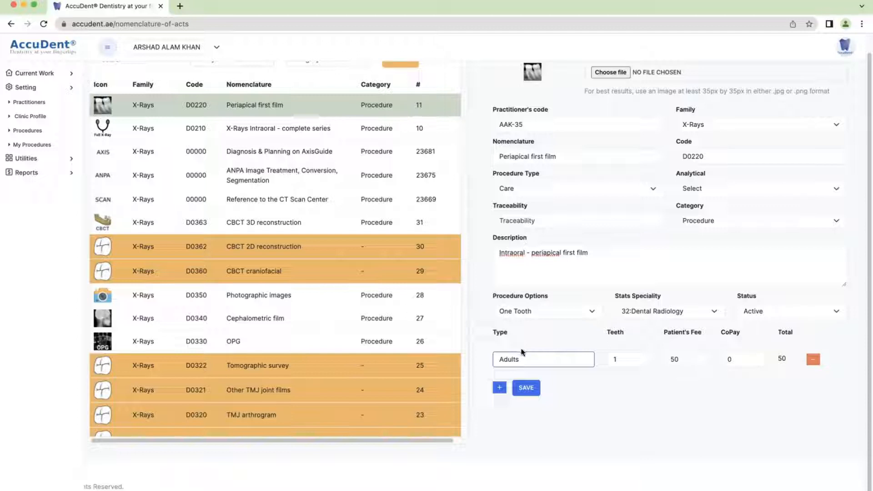
{"action": "left_click", "coordinate": [526, 388]}
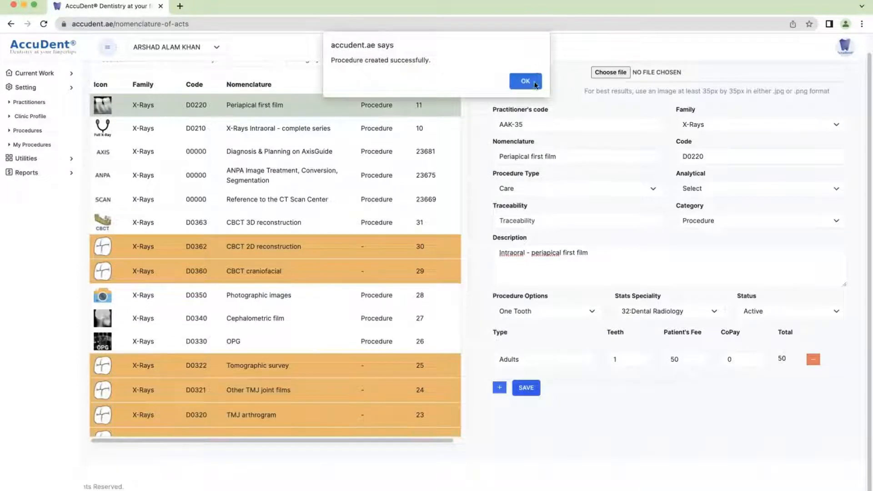
{"action": "left_click", "coordinate": [525, 82]}
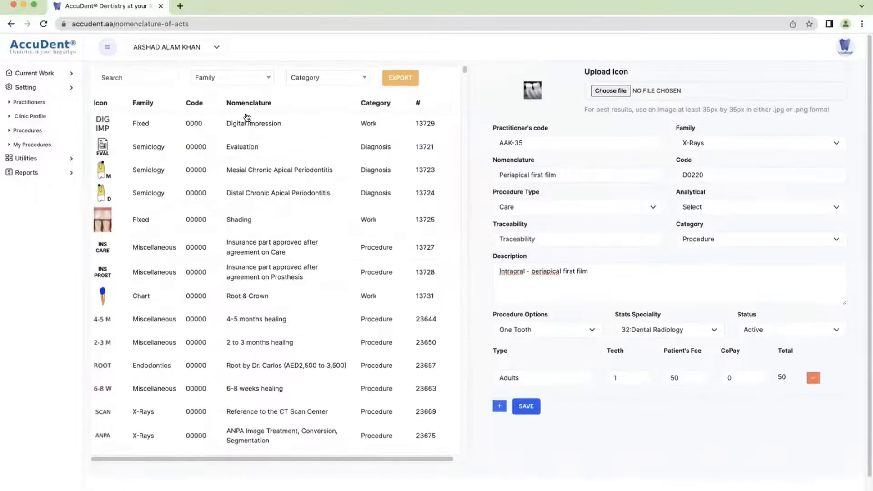
{"action": "left_click", "coordinate": [214, 81]}
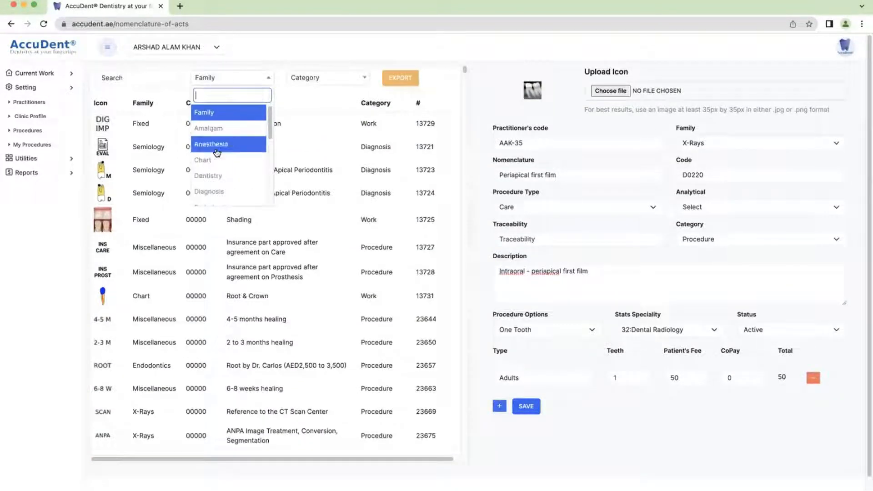
Filter by Diagnosis, then Implant, viewing Consultation Periodic and D6010 Implant Placement details
{"action": "left_click", "coordinate": [214, 192]}
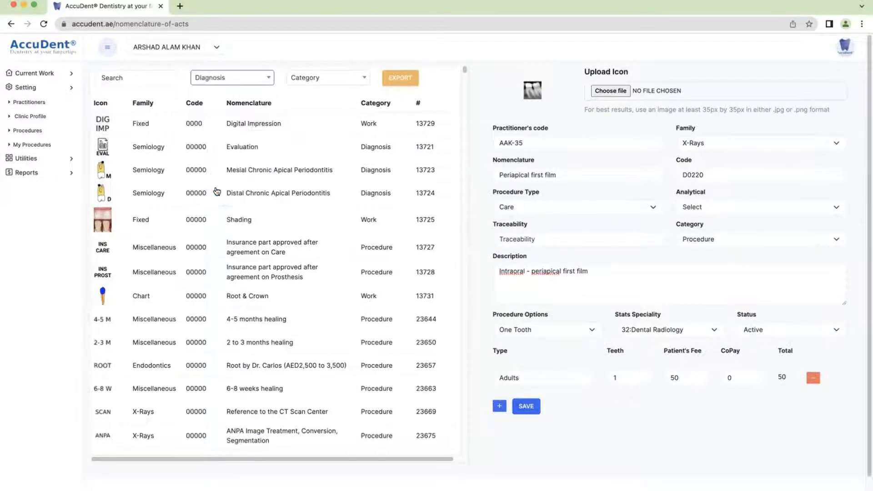
{"action": "left_click", "coordinate": [97, 125]}
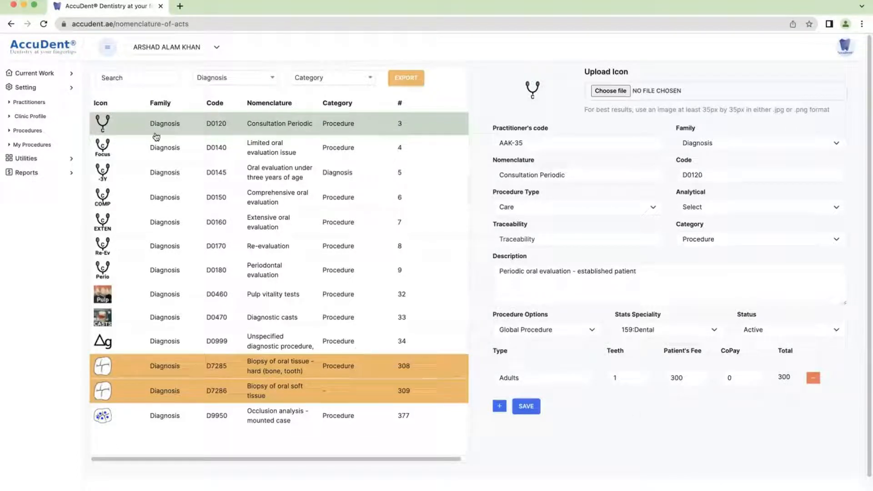
{"action": "left_click", "coordinate": [227, 78]}
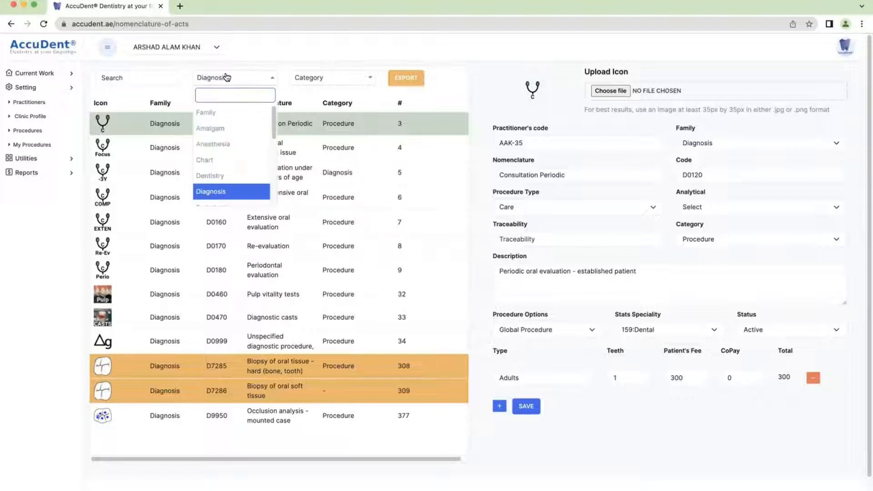
{"action": "scroll", "coordinate": [214, 153], "scroll_direction": "down", "scroll_amount": 2}
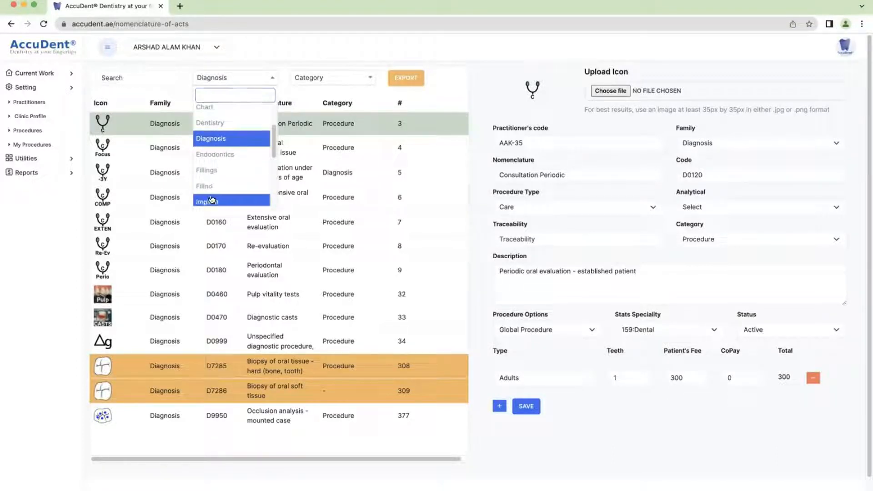
{"action": "left_click", "coordinate": [211, 200]}
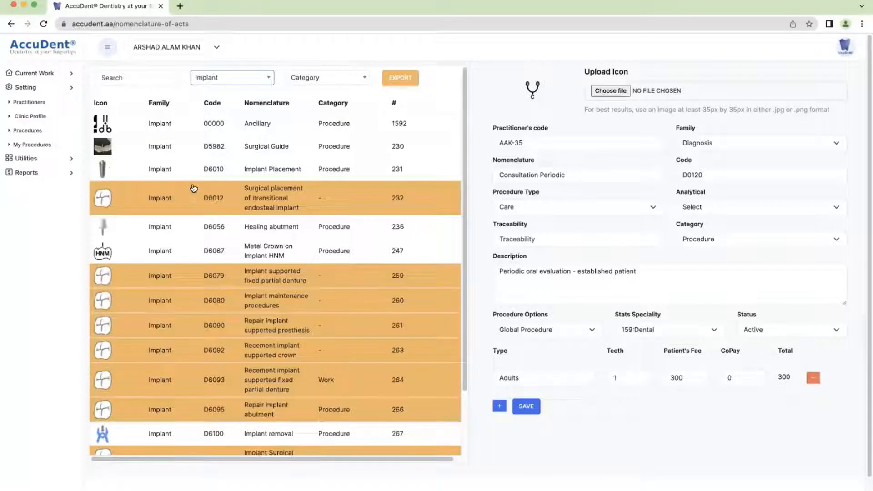
{"action": "left_click", "coordinate": [156, 172]}
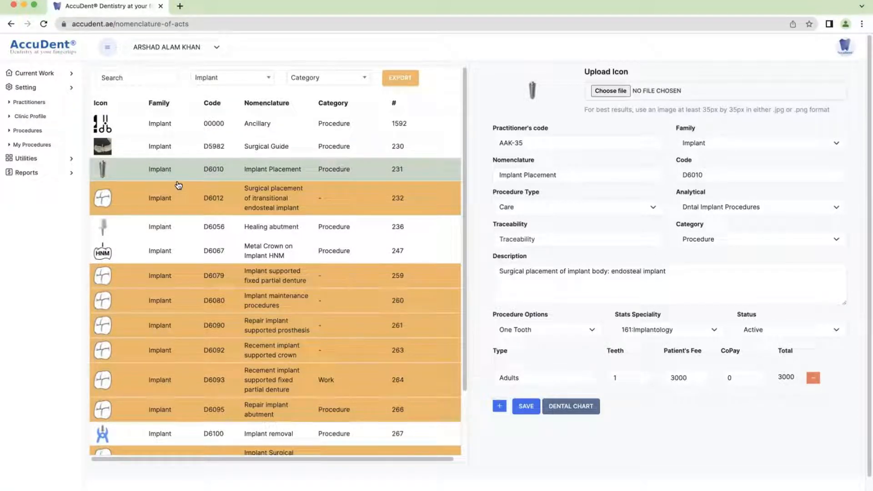
Filter the list to the Removable family and select D5211 Partial denture Max- resin base
{"action": "left_click", "coordinate": [227, 78]}
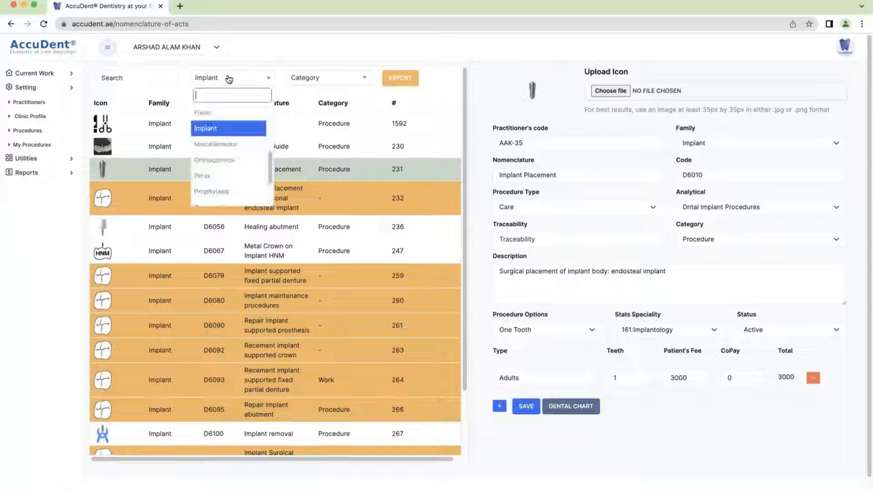
{"action": "scroll", "coordinate": [230, 157], "scroll_direction": "down", "scroll_amount": 2}
{"action": "left_click", "coordinate": [229, 155]}
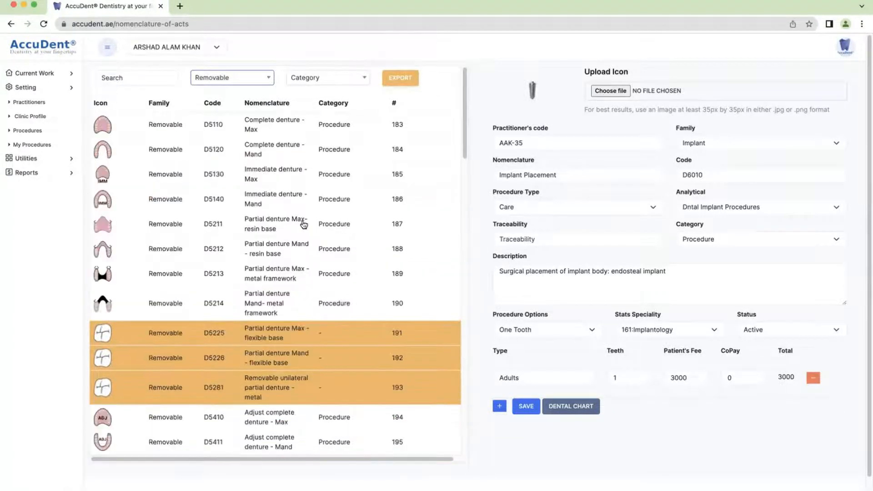
{"action": "left_click", "coordinate": [103, 225]}
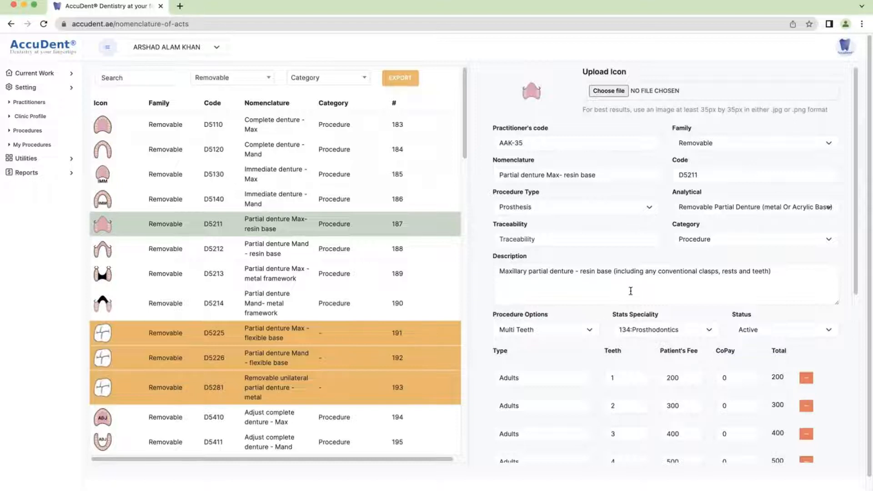
{"action": "scroll", "coordinate": [668, 296], "scroll_direction": "down", "scroll_amount": 2}
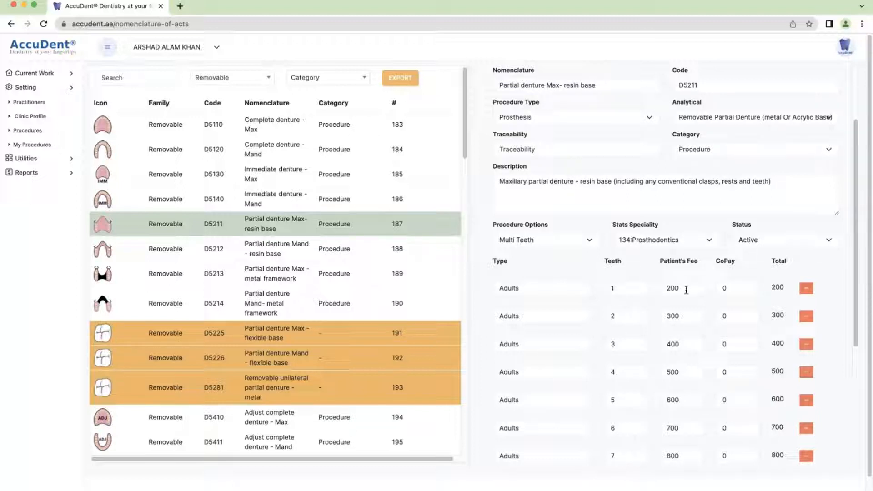
{"action": "left_click", "coordinate": [529, 287]}
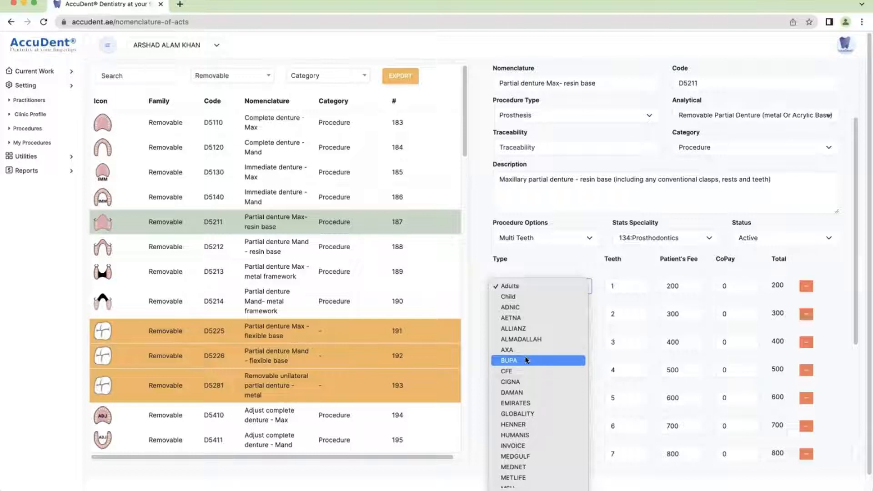
{"action": "left_click", "coordinate": [520, 284]}
{"action": "scroll", "coordinate": [544, 404], "scroll_direction": "down", "scroll_amount": 5}
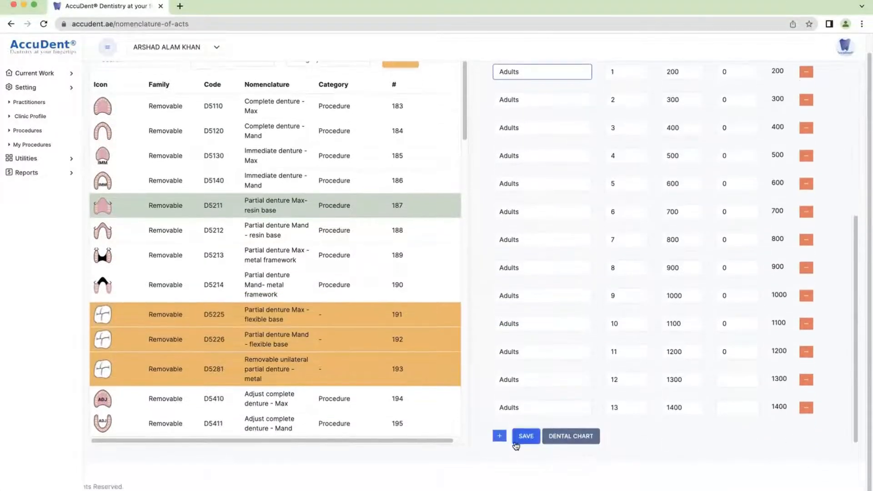
Add a BUPA fee row for 1 tooth priced at 100
{"action": "left_click", "coordinate": [500, 437]}
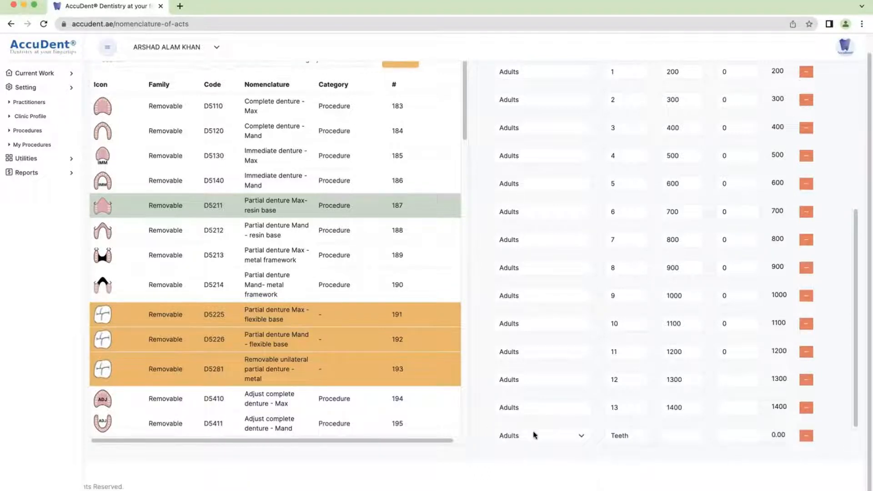
{"action": "left_click", "coordinate": [560, 432]}
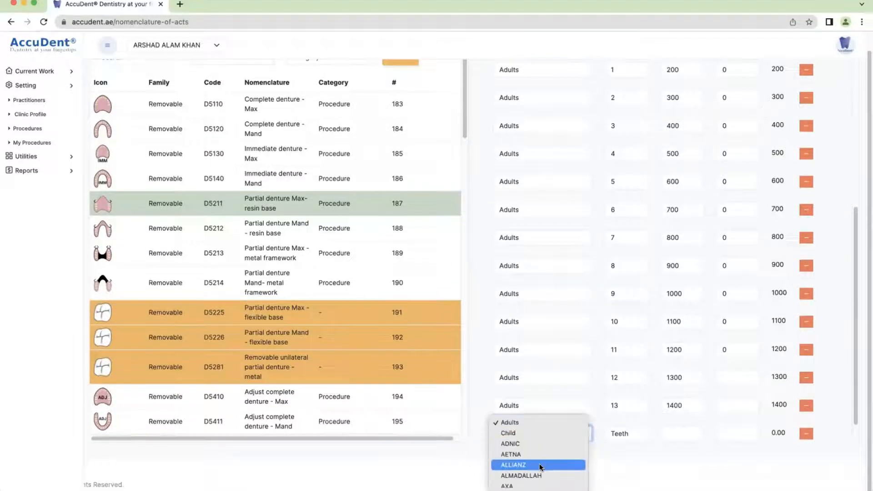
{"action": "scroll", "coordinate": [541, 468], "scroll_direction": "down", "scroll_amount": 5}
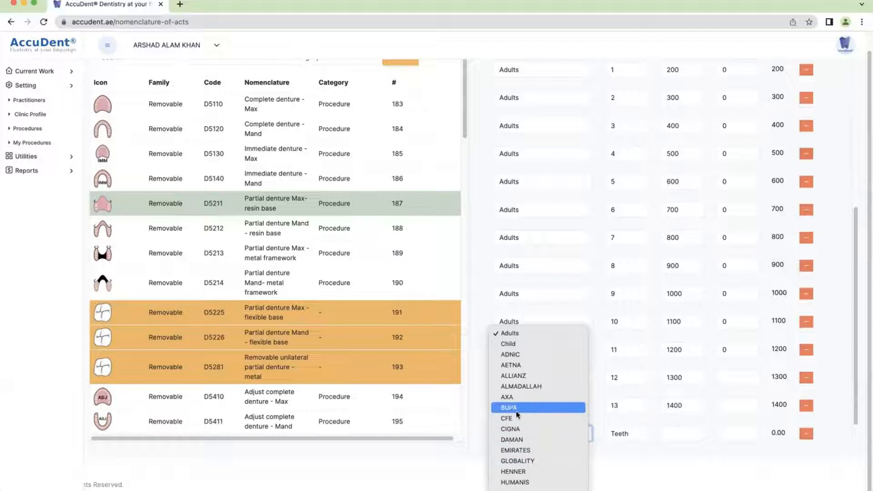
{"action": "left_click", "coordinate": [516, 408]}
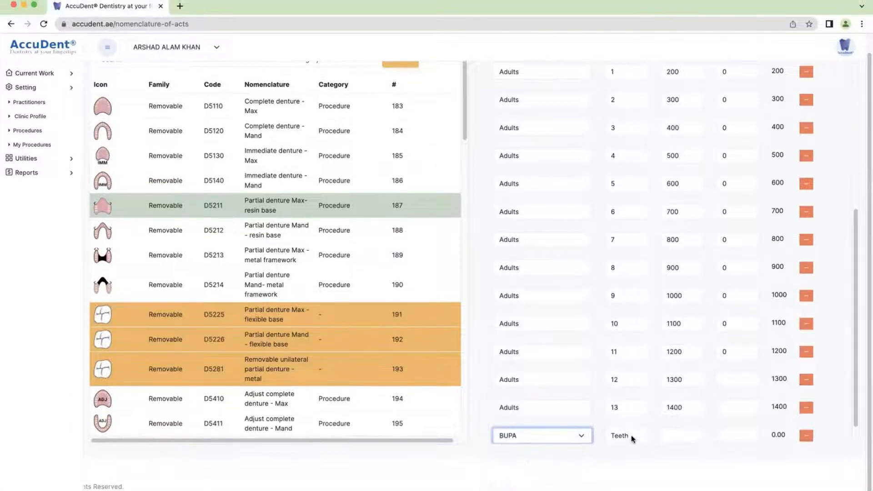
{"action": "left_click", "coordinate": [632, 439]}
{"action": "left_click", "coordinate": [622, 445]}
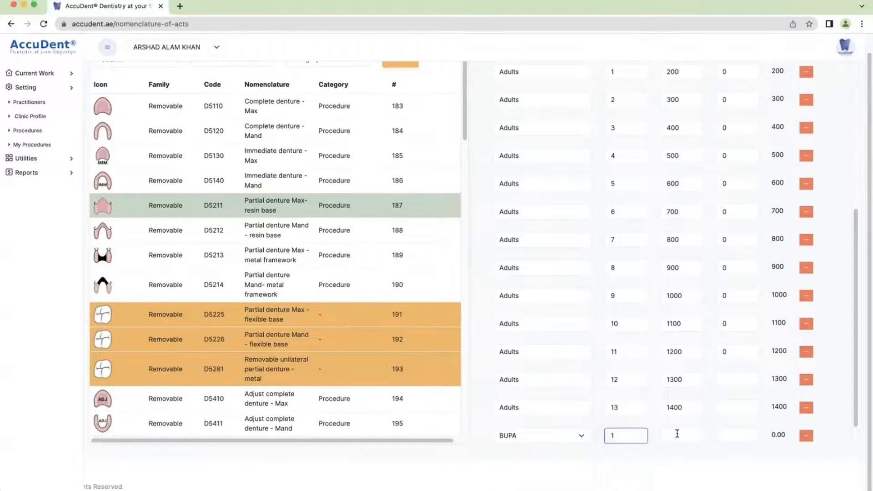
{"action": "left_click", "coordinate": [679, 435]}
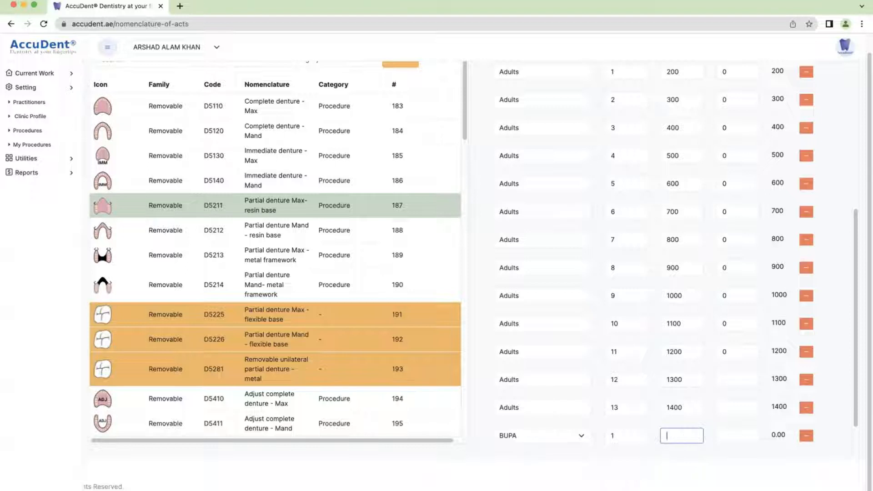
{"action": "type", "text": "100"}
Remove the BUPA fee row and save D5211 with only its 13 Adults rows
{"action": "scroll", "coordinate": [526, 399], "scroll_direction": "down", "scroll_amount": 1}
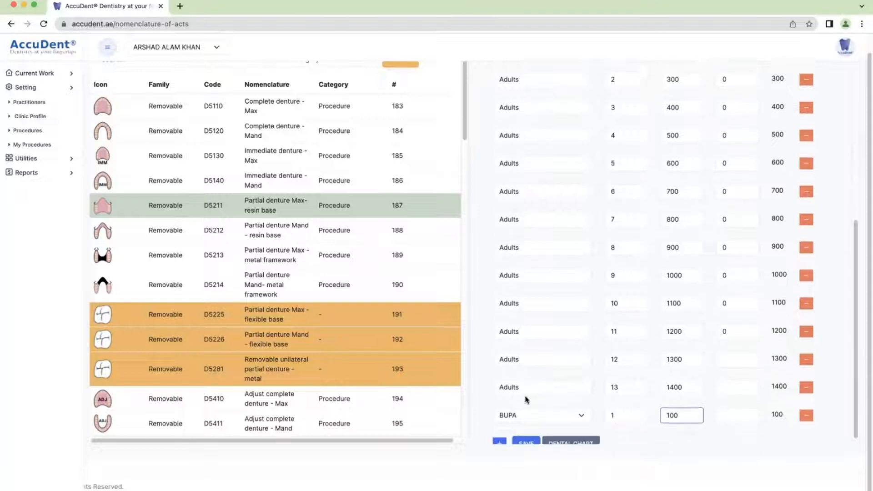
{"action": "left_click", "coordinate": [806, 409]}
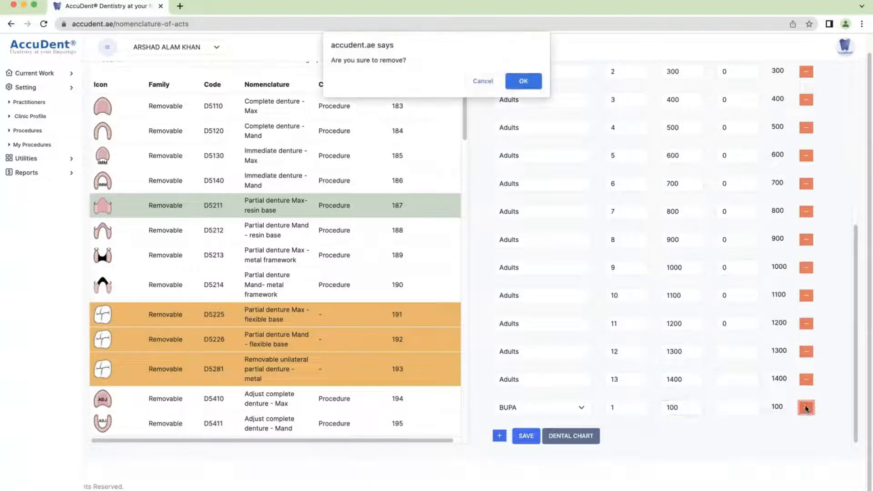
{"action": "left_click", "coordinate": [522, 80]}
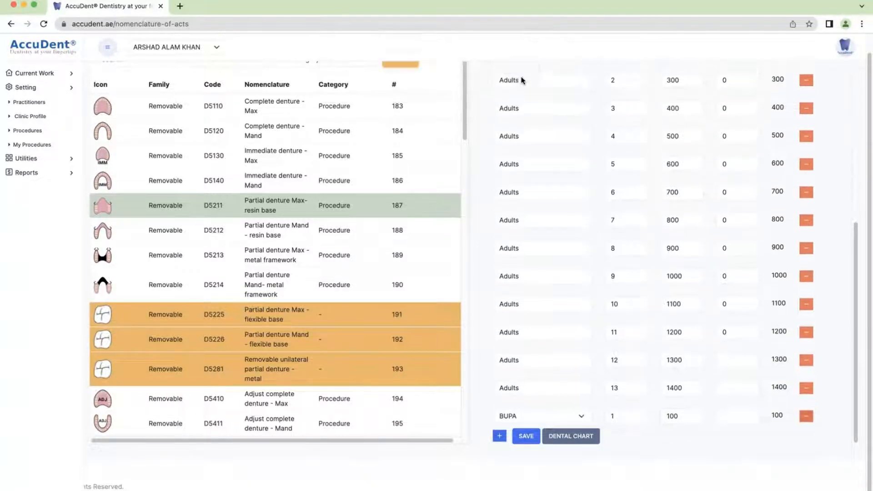
{"action": "left_click", "coordinate": [526, 438]}
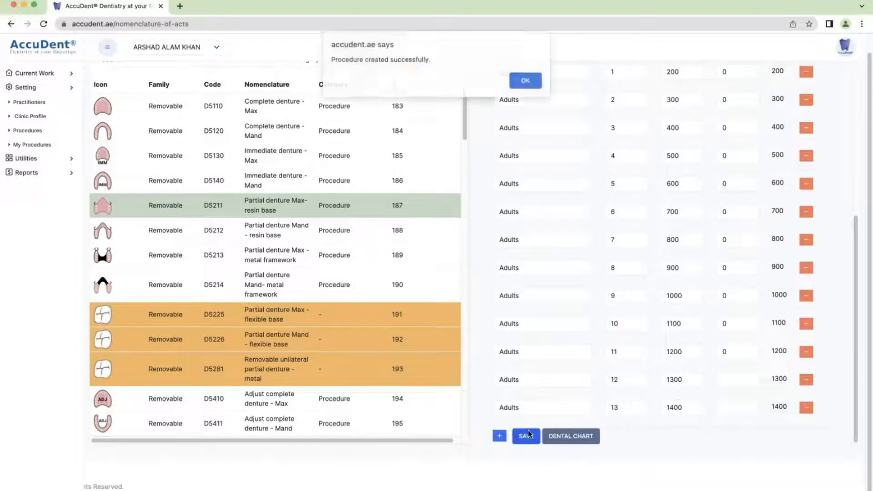
{"action": "left_click", "coordinate": [525, 81]}
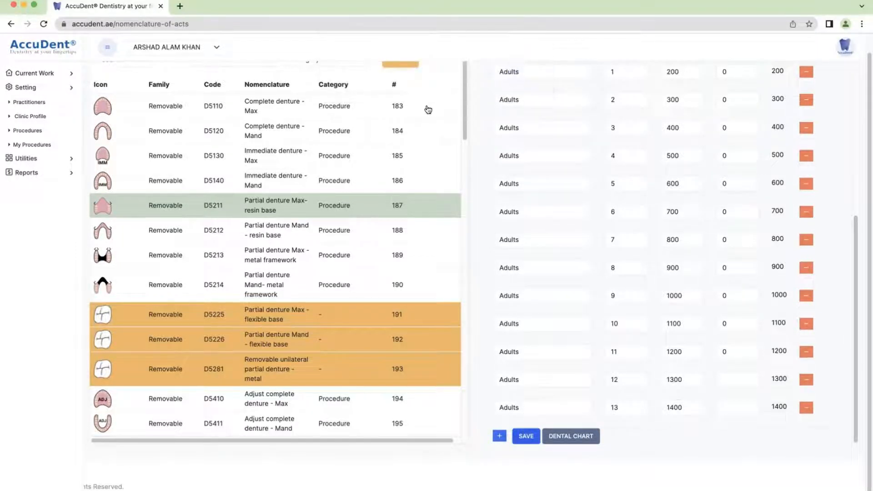
Filter the catalogue to Perio and load D4240 Gingival flap procedure per quadrant
{"action": "left_click", "coordinate": [102, 108]}
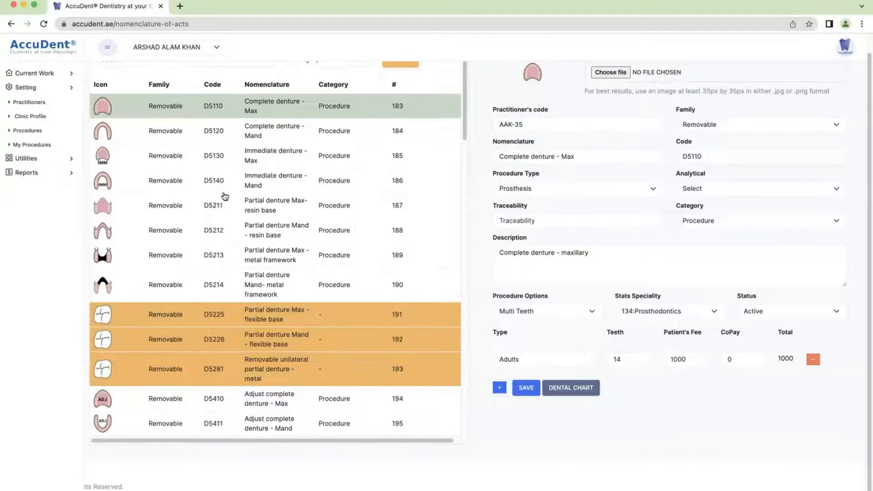
{"action": "scroll", "coordinate": [229, 119], "scroll_direction": "up", "scroll_amount": 1}
{"action": "left_click", "coordinate": [238, 80]}
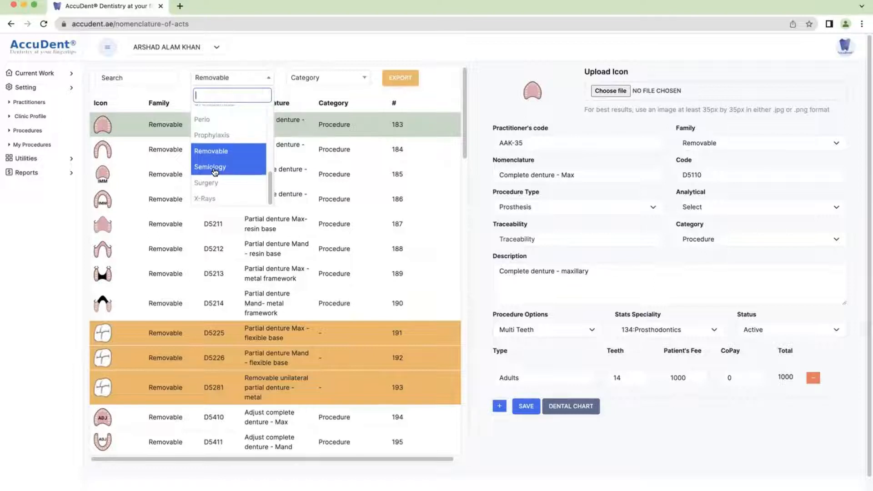
{"action": "scroll", "coordinate": [216, 137], "scroll_direction": "up", "scroll_amount": 1}
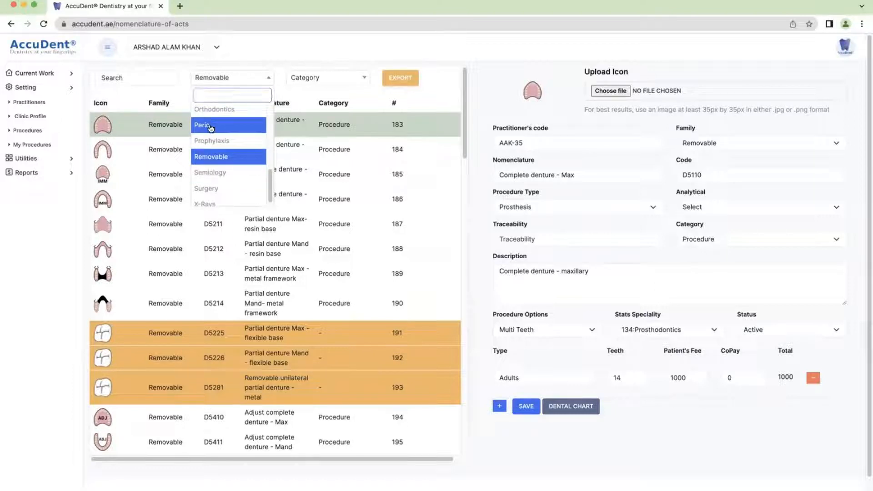
{"action": "left_click", "coordinate": [211, 127]}
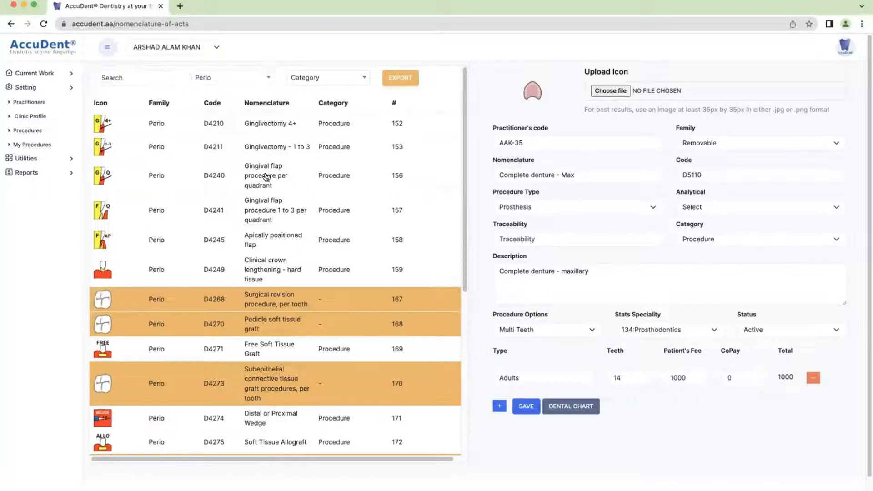
{"action": "left_click", "coordinate": [266, 177]}
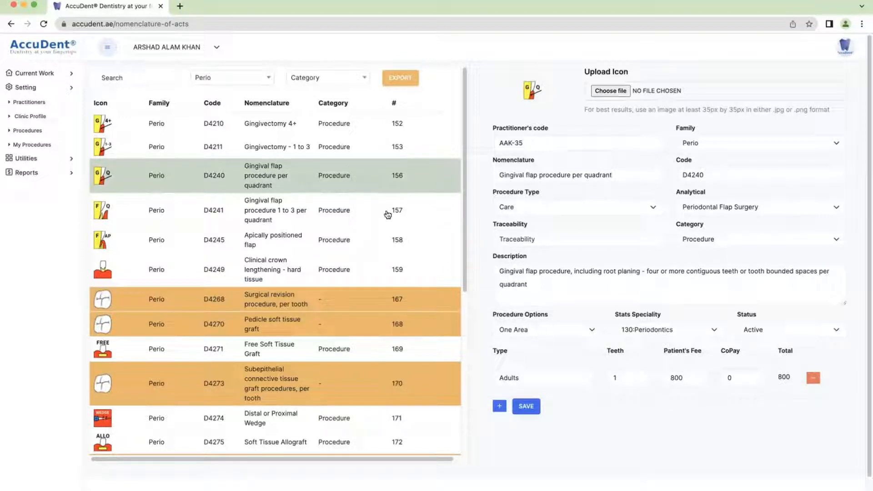
{"action": "left_click", "coordinate": [30, 75]}
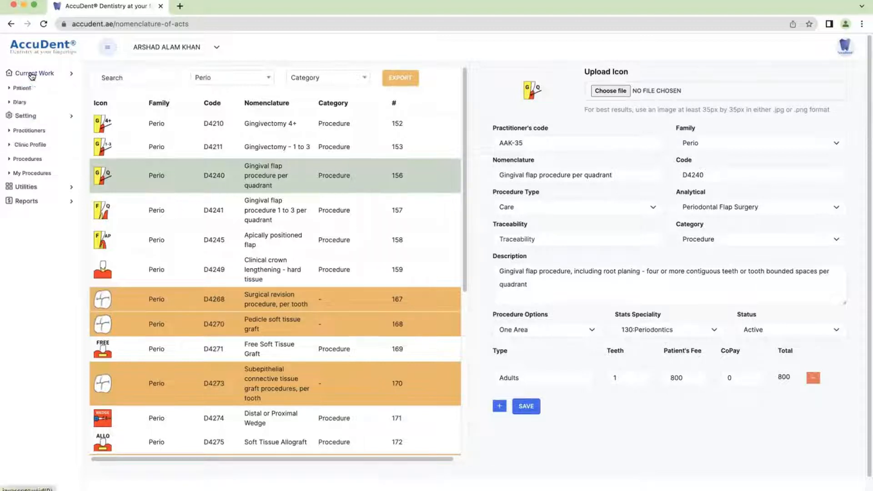
Open the patient's chart and add D6010 Implant Placement on tooth 26 at AED 3,000
{"action": "left_click", "coordinate": [23, 88]}
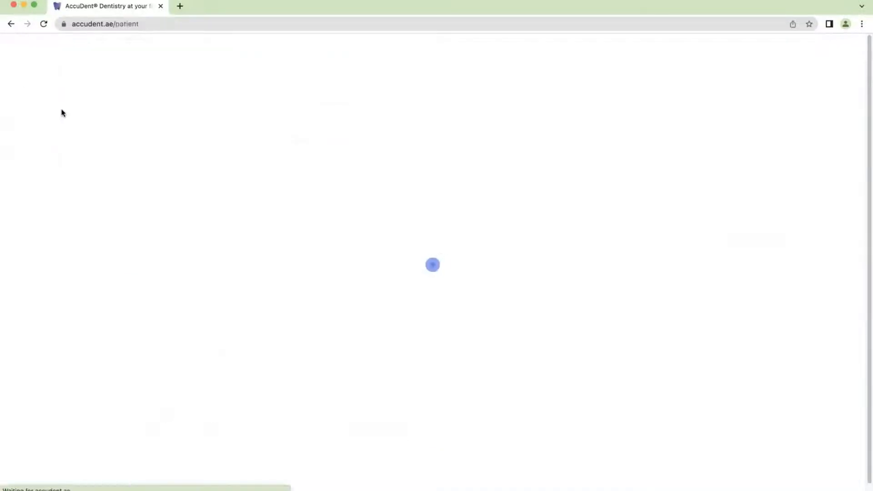
{"action": "left_click", "coordinate": [265, 115]}
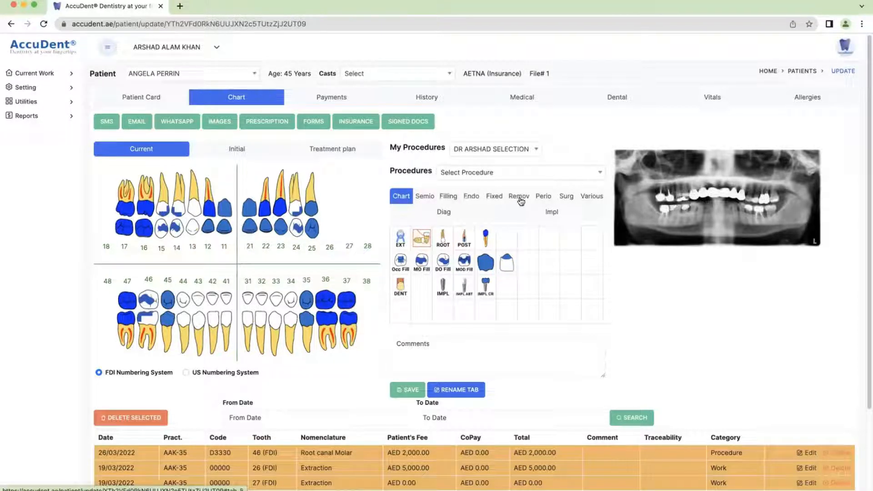
{"action": "left_click", "coordinate": [550, 213]}
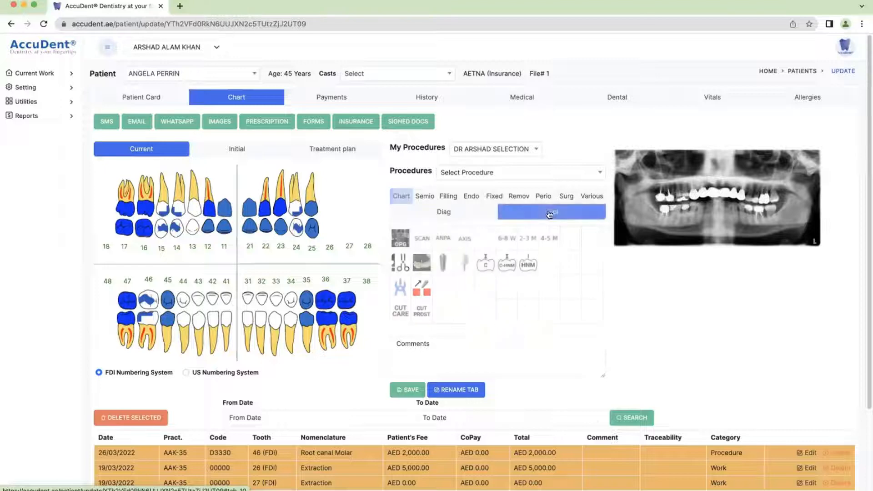
{"action": "left_click", "coordinate": [443, 266]}
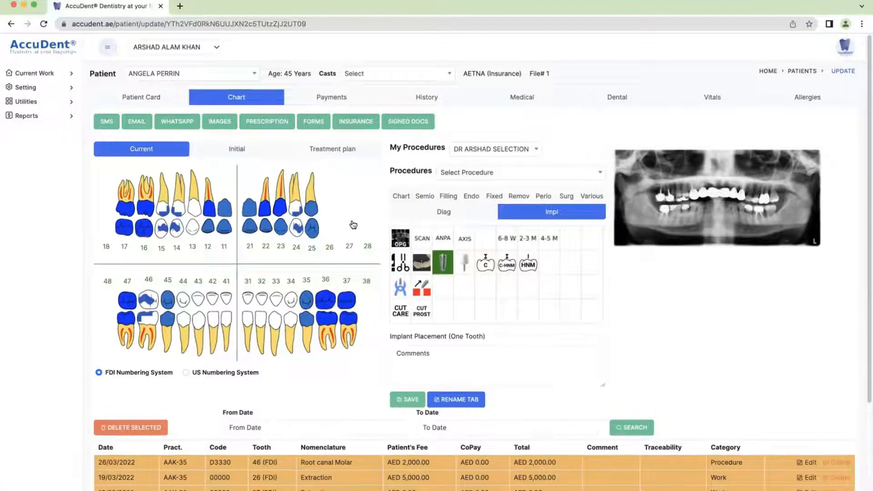
{"action": "left_click", "coordinate": [331, 198]}
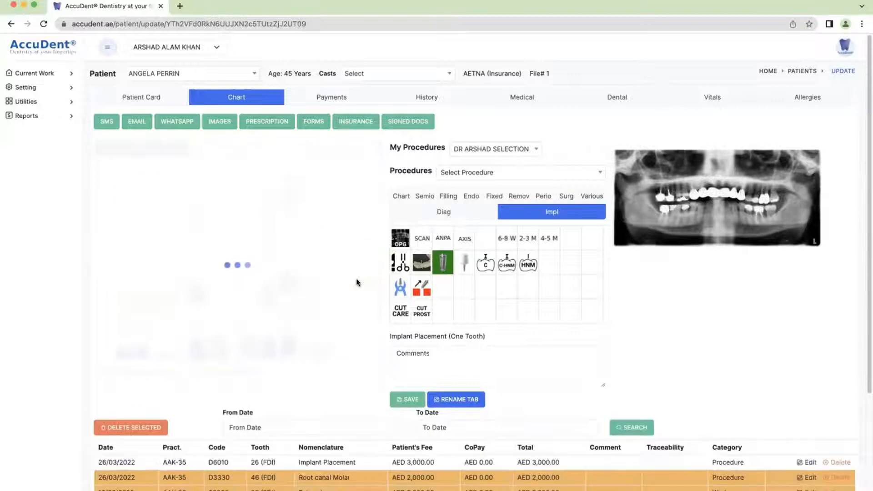
{"action": "scroll", "coordinate": [336, 132], "scroll_direction": "down", "scroll_amount": 3}
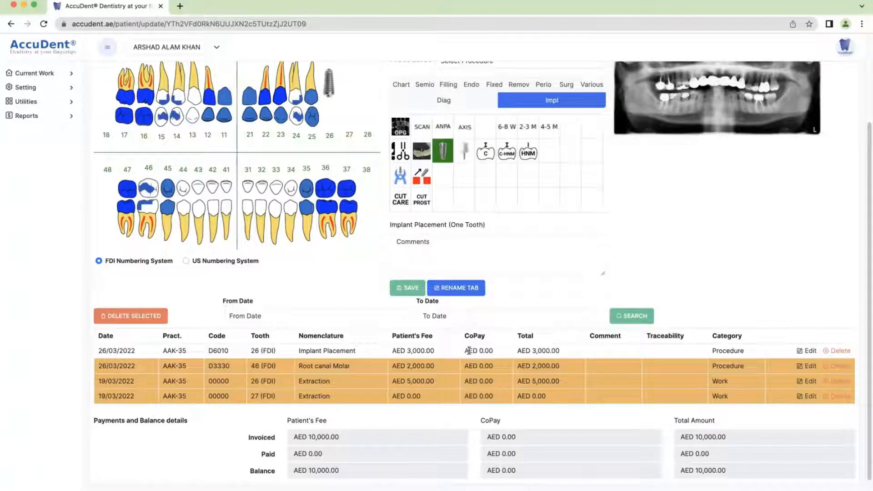
{"action": "left_click", "coordinate": [521, 351]}
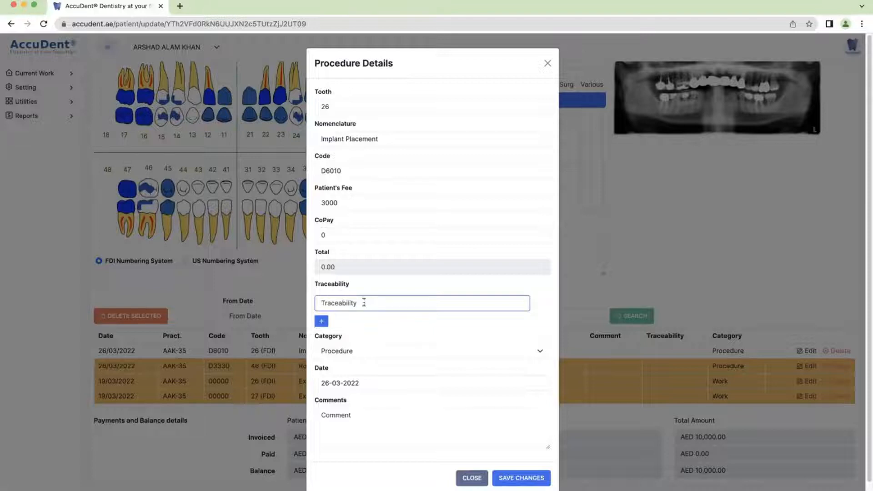
{"action": "left_click", "coordinate": [528, 477]}
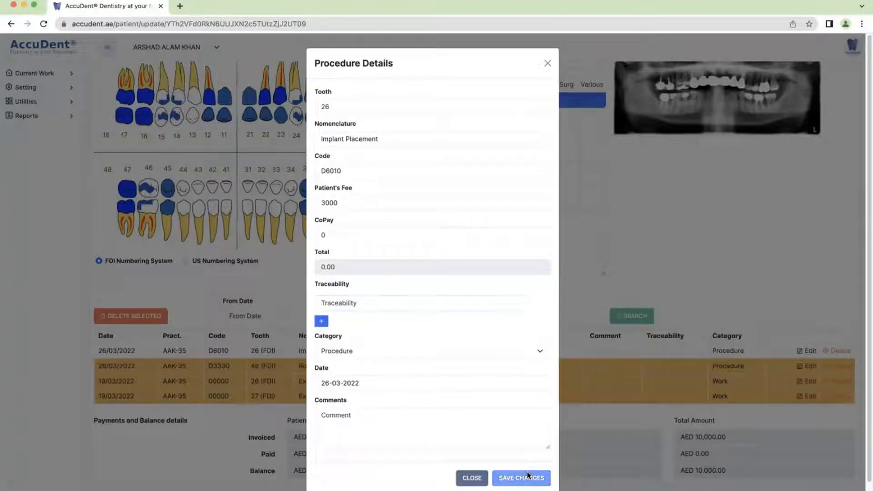
{"action": "left_click", "coordinate": [531, 79]}
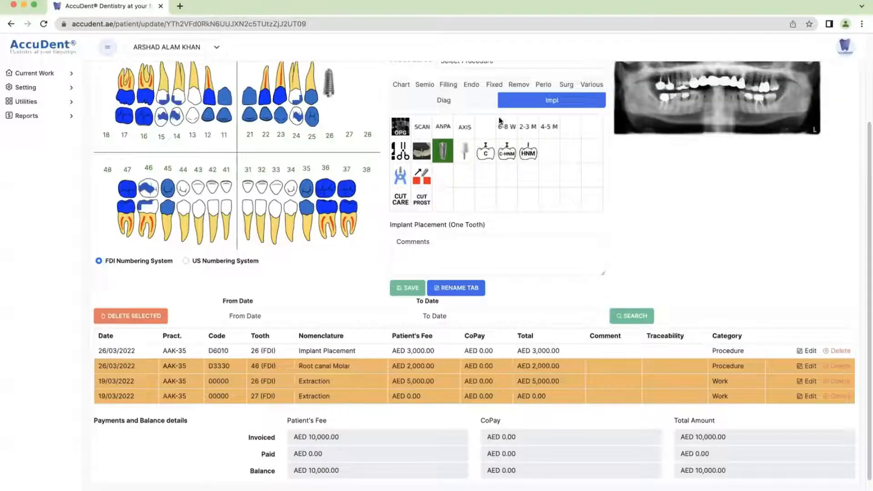
Chart D5211 Partial denture Max- resin base on teeth 26 and 27 at AED 300
{"action": "left_click", "coordinate": [520, 85]}
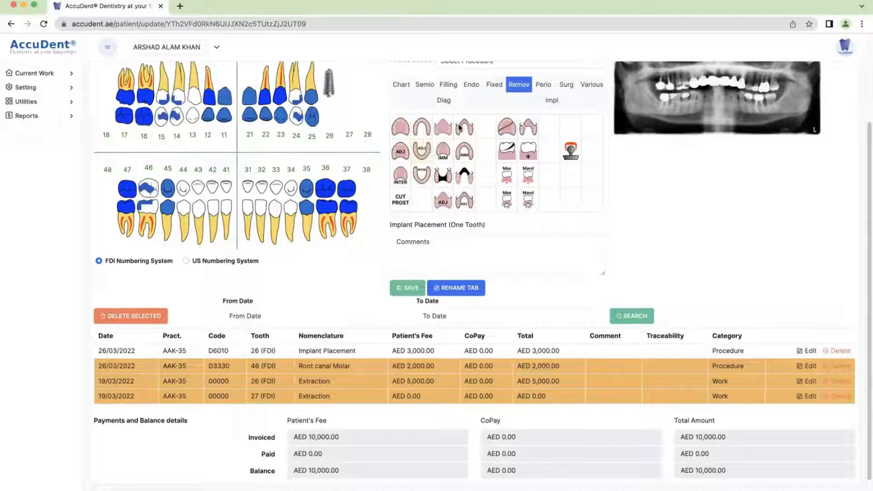
{"action": "left_click", "coordinate": [443, 130]}
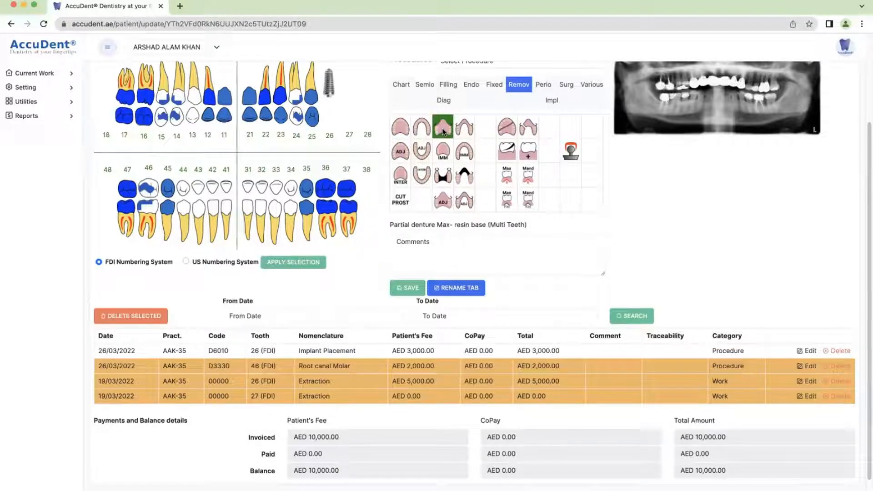
{"action": "left_click", "coordinate": [351, 119]}
{"action": "left_click", "coordinate": [331, 119]}
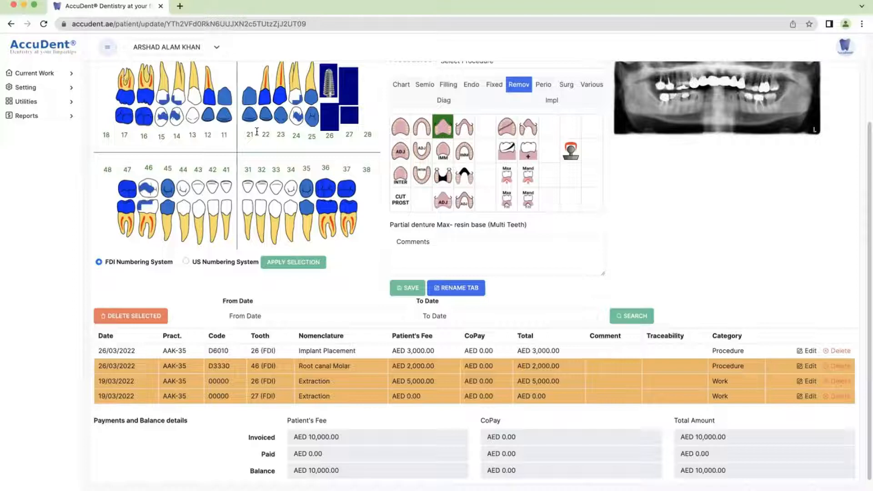
{"action": "left_click", "coordinate": [281, 264]}
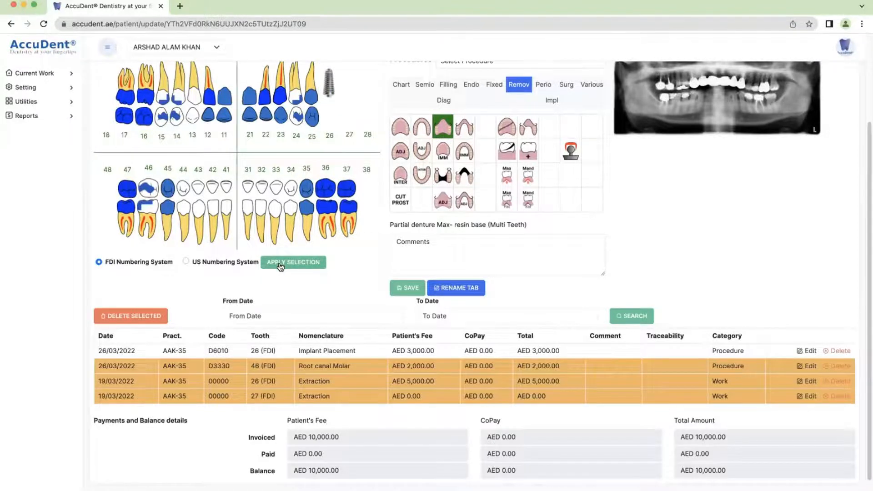
{"action": "scroll", "coordinate": [334, 351], "scroll_direction": "down", "scroll_amount": 1}
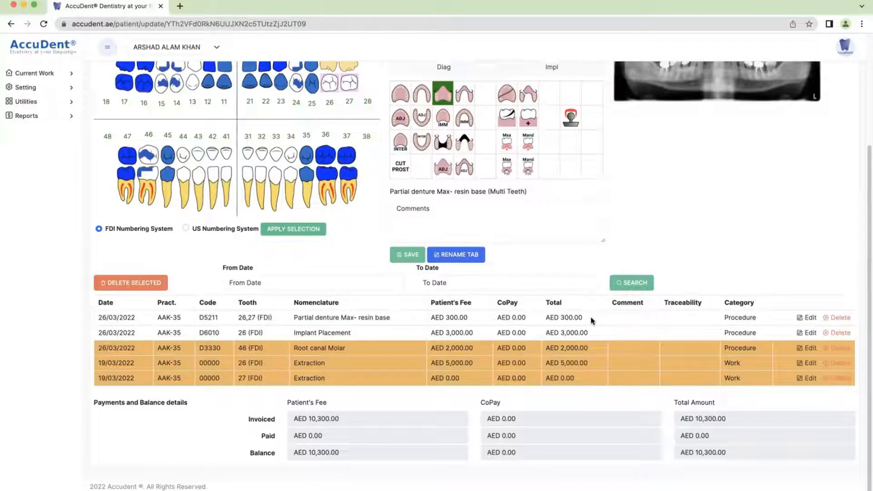
{"action": "scroll", "coordinate": [480, 229], "scroll_direction": "up", "scroll_amount": 5}
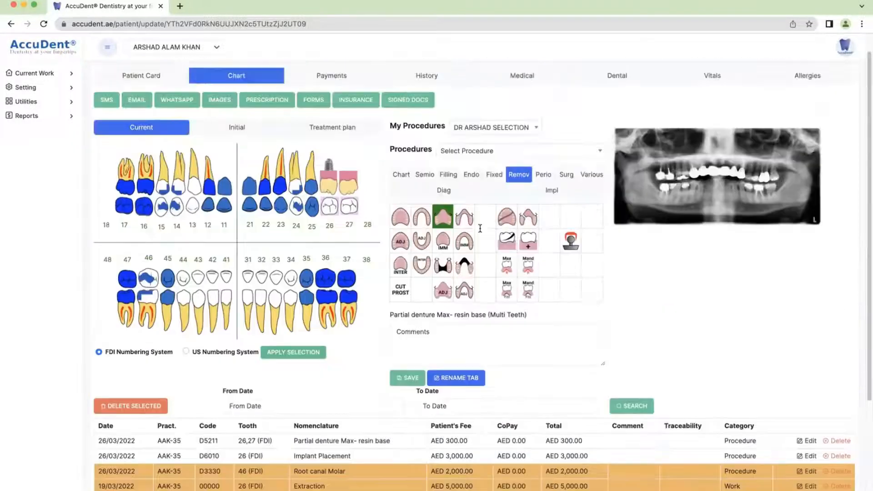
{"action": "scroll", "coordinate": [477, 223], "scroll_direction": "up", "scroll_amount": 1}
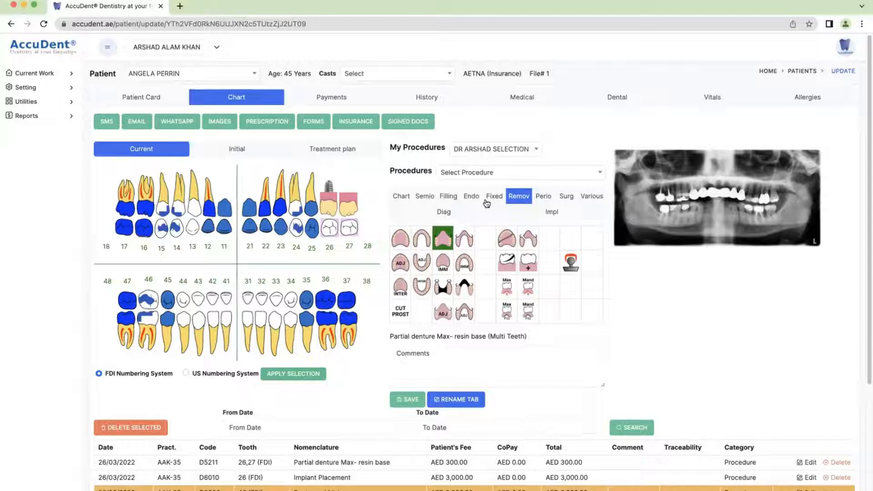
{"action": "left_click", "coordinate": [544, 197]}
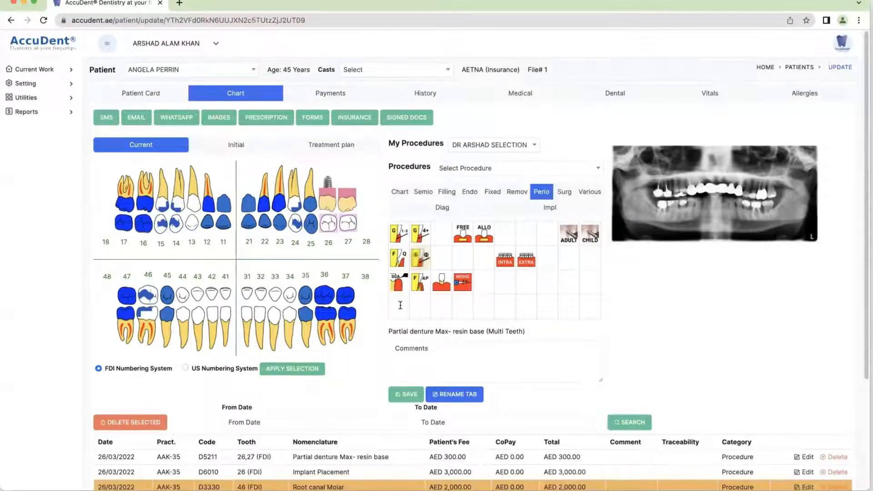
Add D4240 Gingival flap per quadrant on the Upper Front at AED 800, balance AED 11,100
{"action": "left_click", "coordinate": [422, 264]}
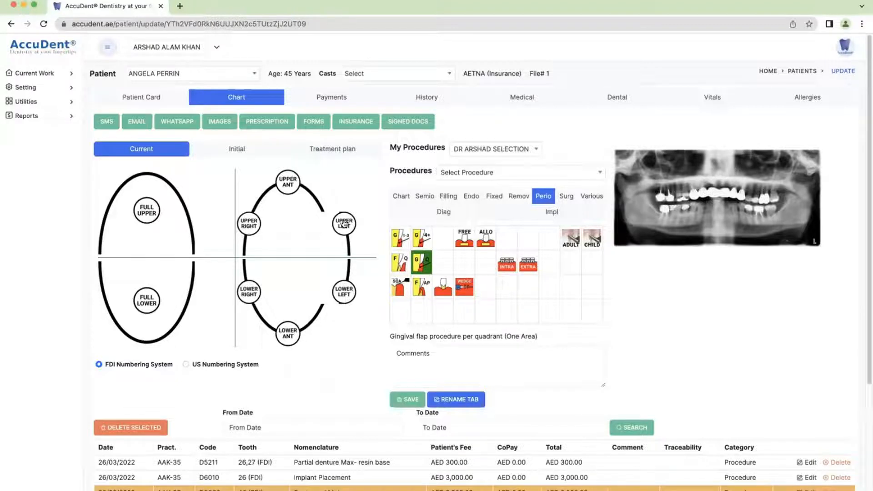
{"action": "left_click", "coordinate": [288, 182]}
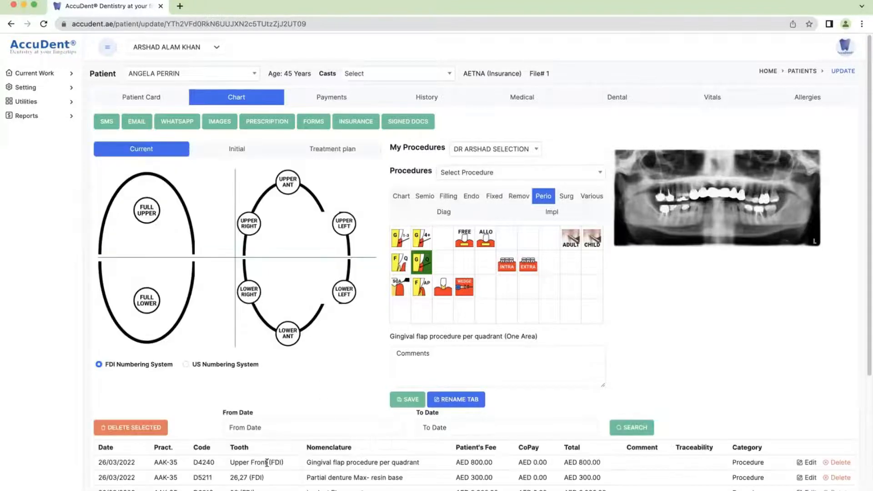
{"action": "scroll", "coordinate": [258, 470], "scroll_direction": "down", "scroll_amount": 5}
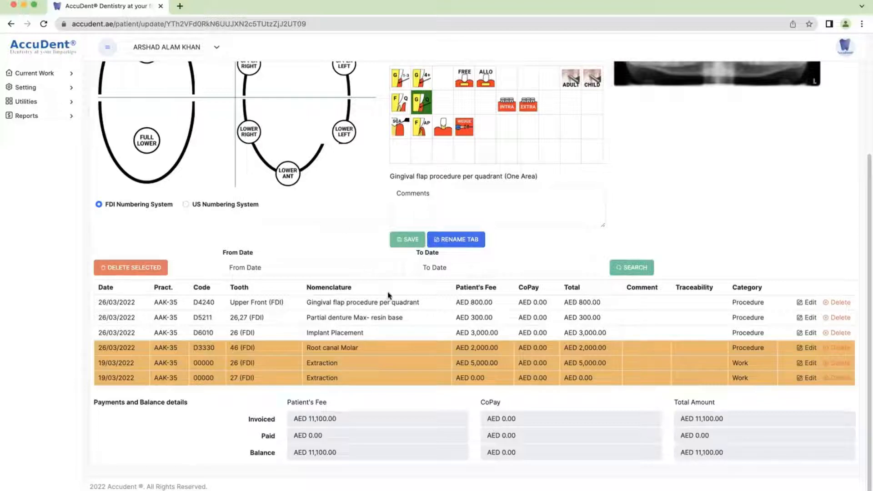
{"action": "scroll", "coordinate": [388, 295], "scroll_direction": "up", "scroll_amount": 4}
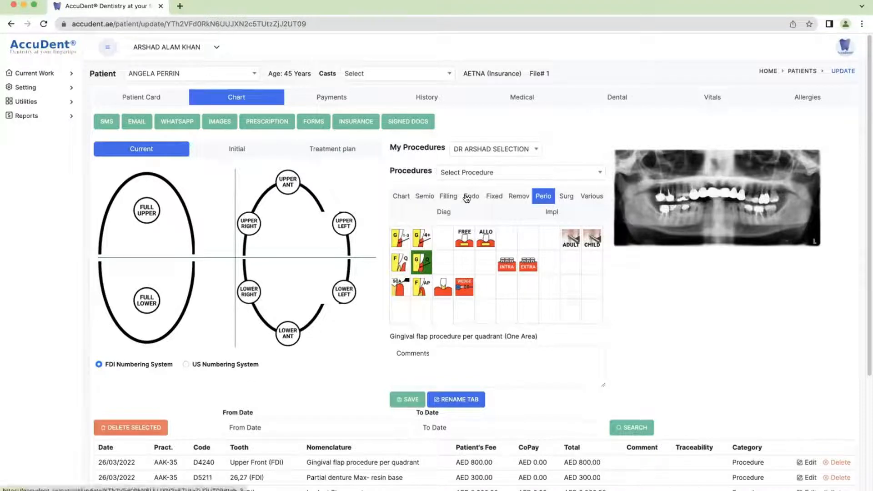
Add a D0330 OPG global procedure at AED 300 from the diagnostic procedures
{"action": "left_click", "coordinate": [438, 213]}
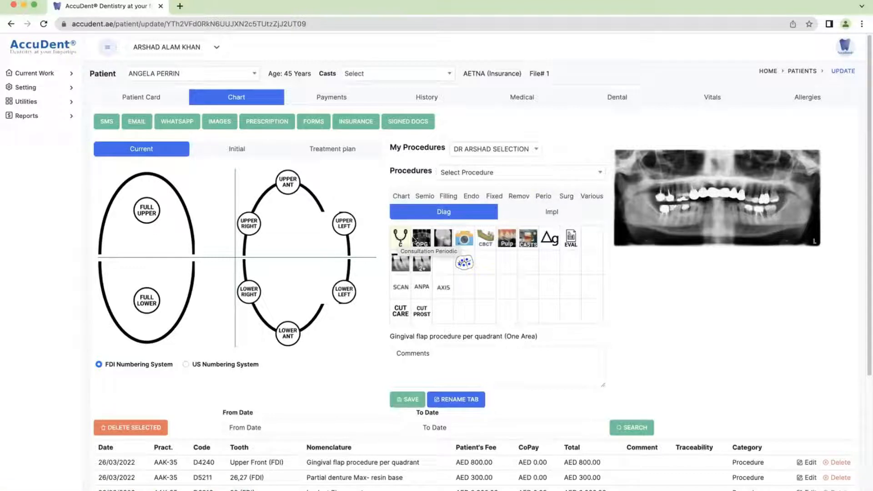
{"action": "left_click", "coordinate": [421, 239]}
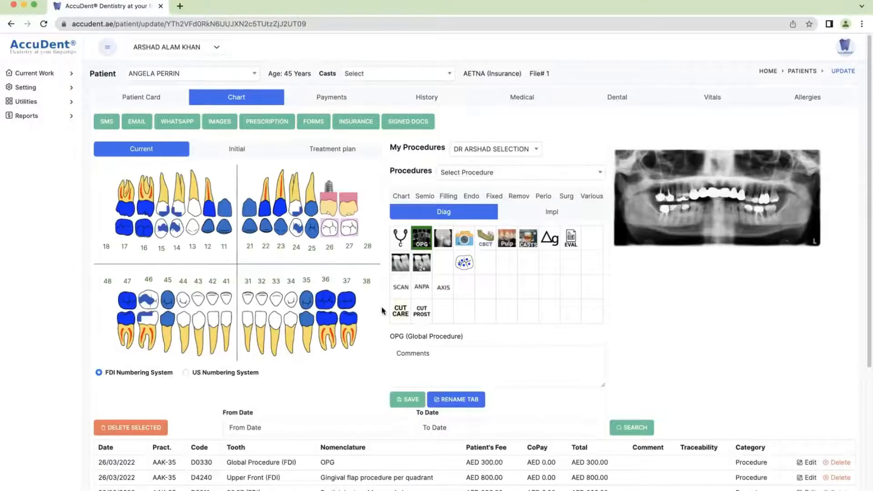
{"action": "scroll", "coordinate": [317, 361], "scroll_direction": "down", "scroll_amount": 2}
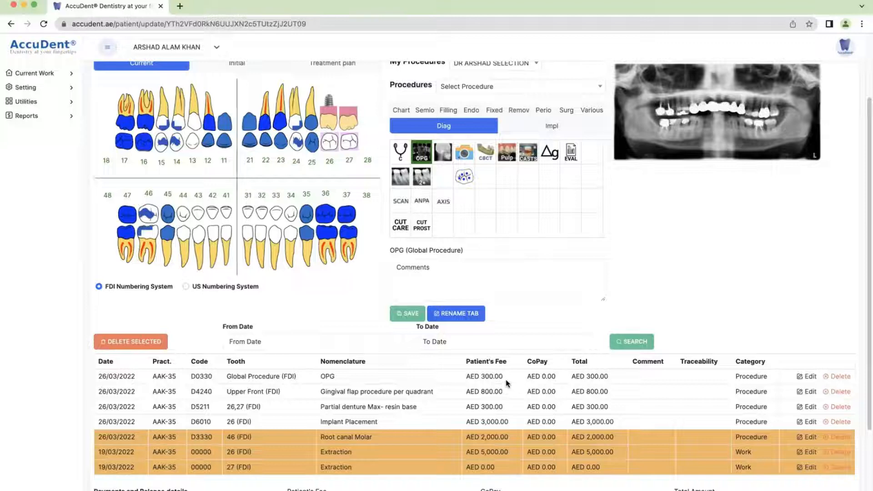
{"action": "scroll", "coordinate": [513, 210], "scroll_direction": "up", "scroll_amount": 2}
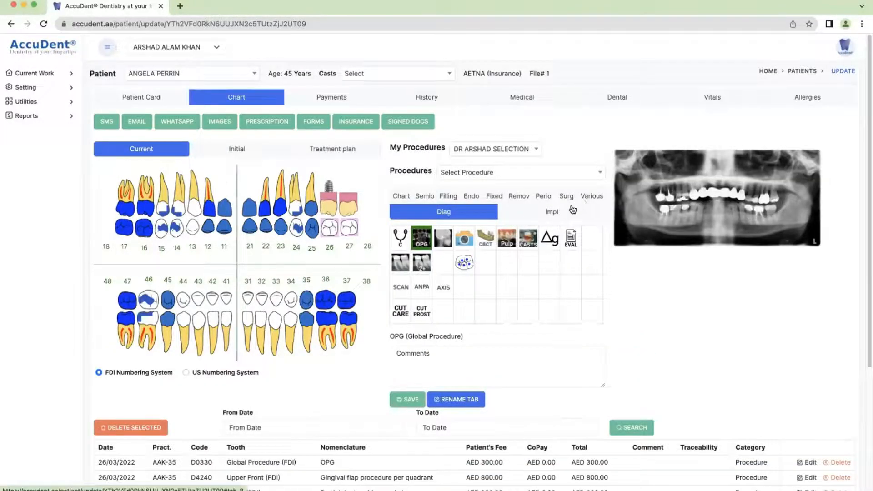
{"action": "left_click", "coordinate": [427, 197]}
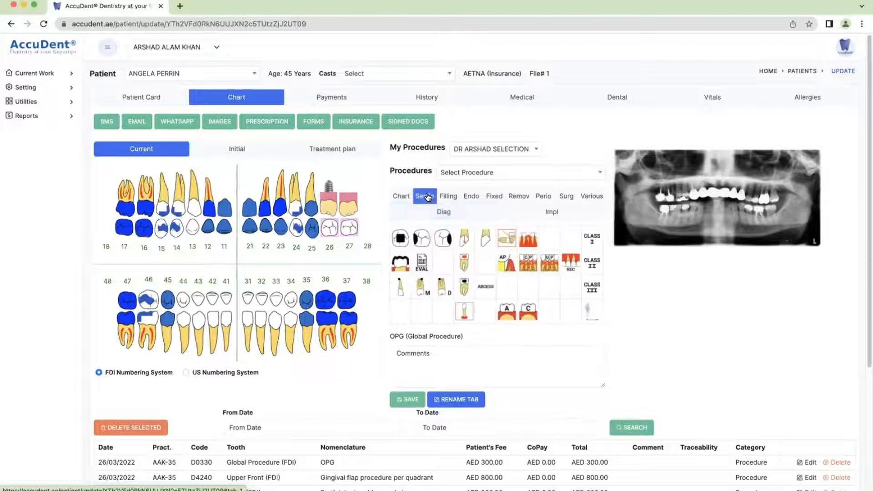
Record MO dentine caries diagnoses on teeth 32 and 33
{"action": "left_click", "coordinate": [422, 238]}
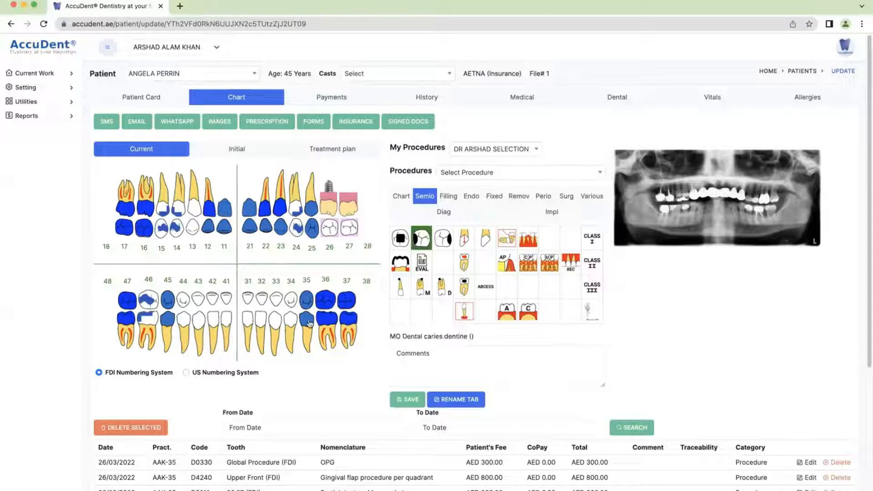
{"action": "left_click", "coordinate": [257, 323]}
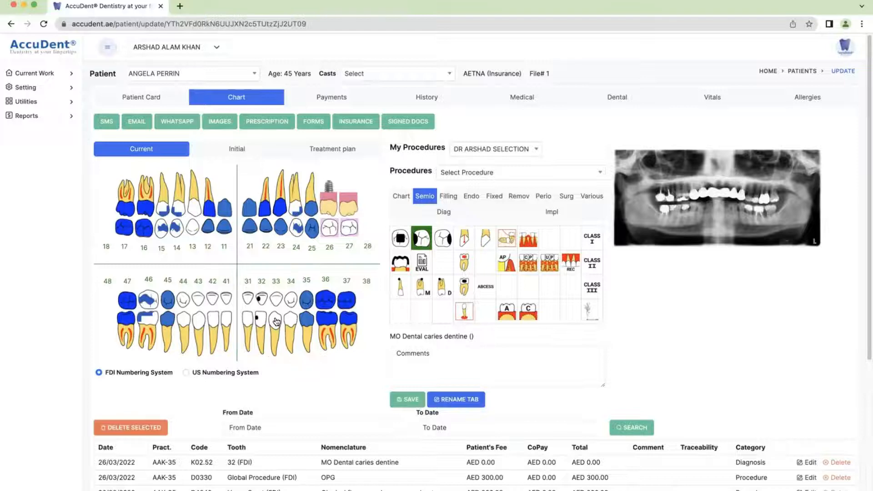
{"action": "left_click", "coordinate": [276, 321]}
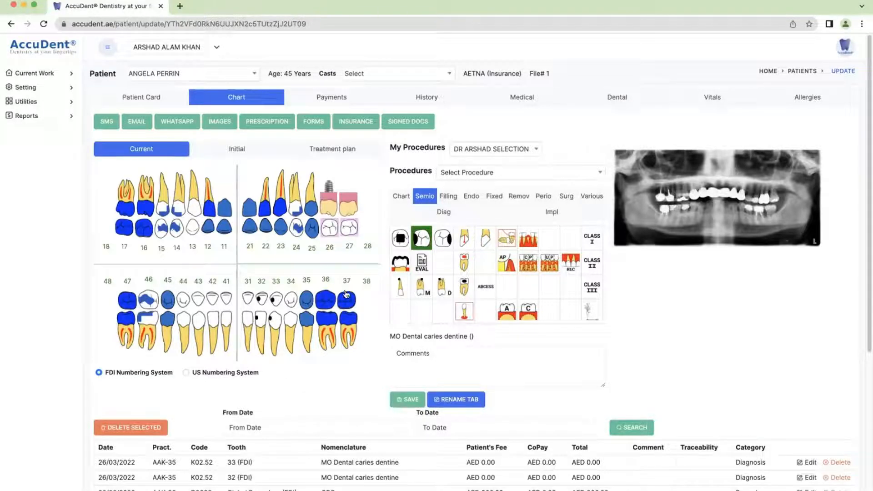
Add D2331 Composite Mesial Anterior fillings to teeth 32 and 33
{"action": "left_click", "coordinate": [447, 197]}
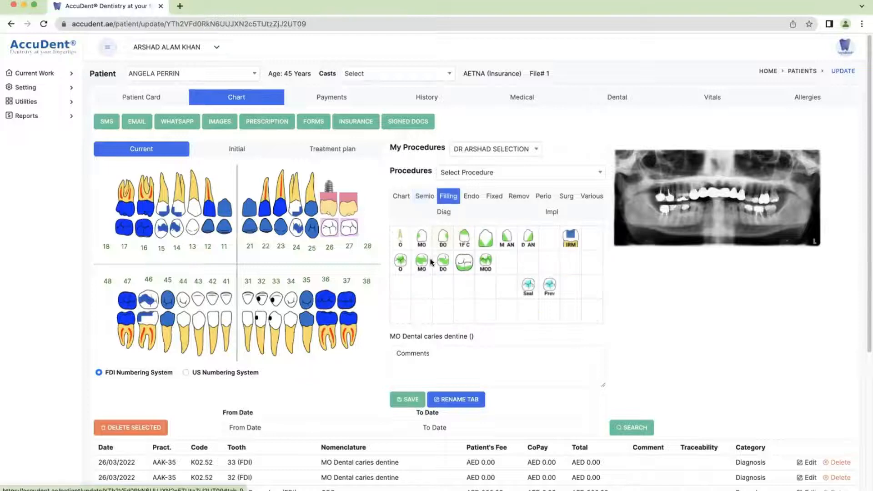
{"action": "left_click", "coordinate": [421, 237]}
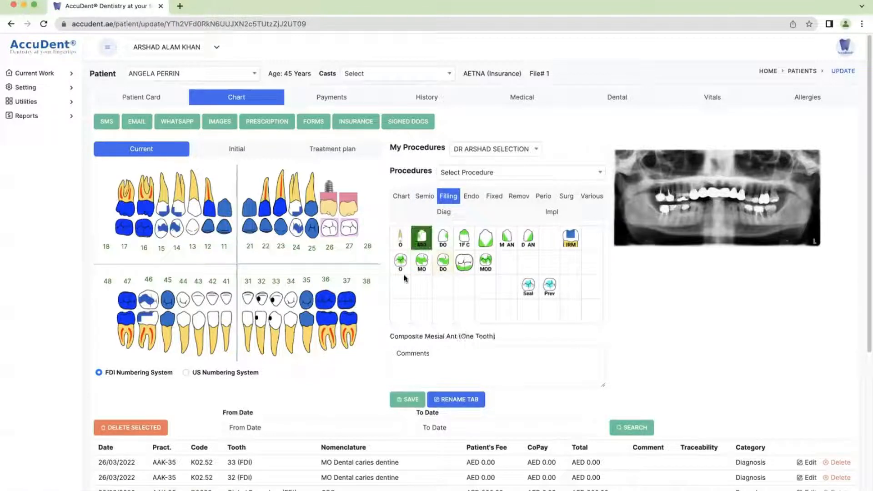
{"action": "left_click", "coordinate": [262, 323]}
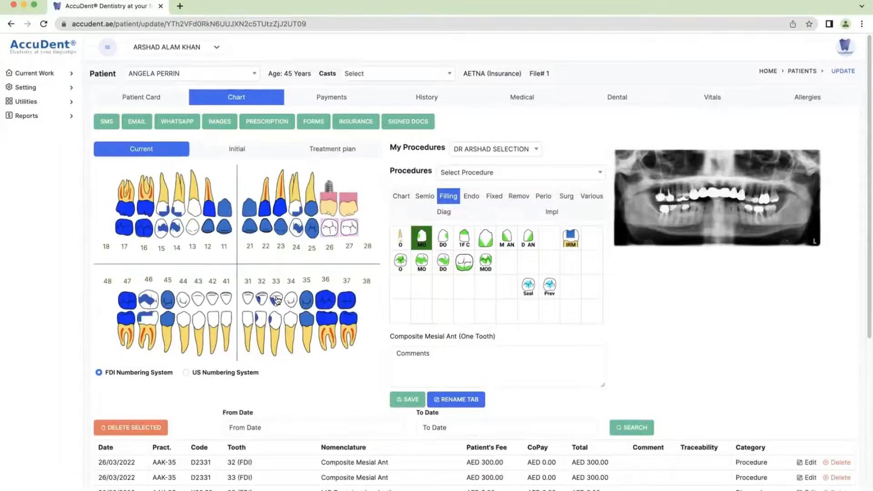
Select the four new caries and filling entries in the treatment list
{"action": "scroll", "coordinate": [544, 341], "scroll_direction": "down", "scroll_amount": 5}
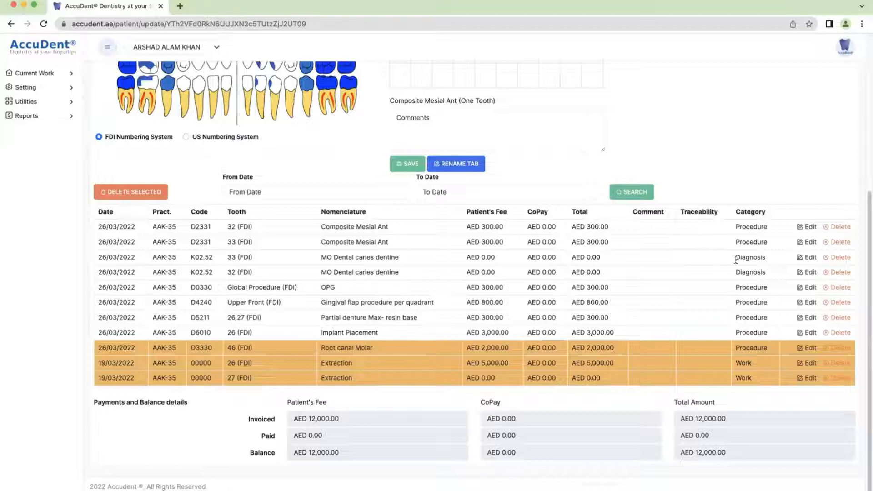
{"action": "left_click", "coordinate": [769, 271]}
{"action": "left_click", "coordinate": [750, 257]}
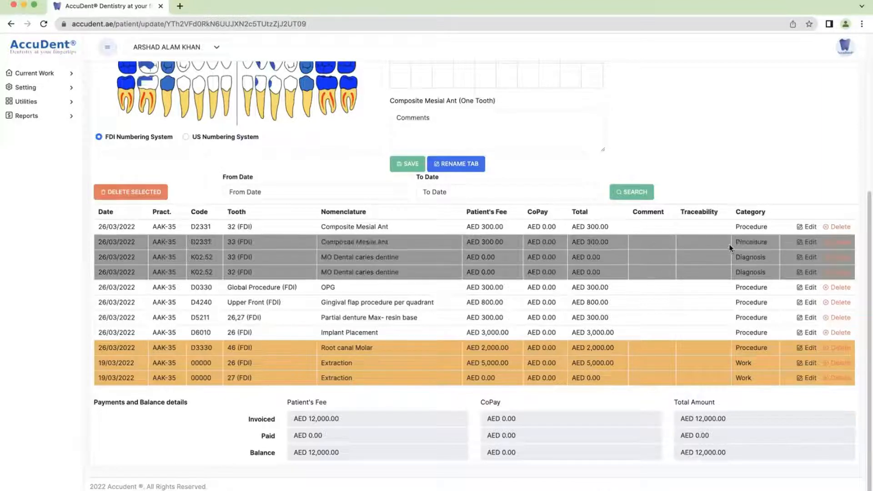
{"action": "left_click", "coordinate": [717, 230]}
{"action": "left_click", "coordinate": [703, 239]}
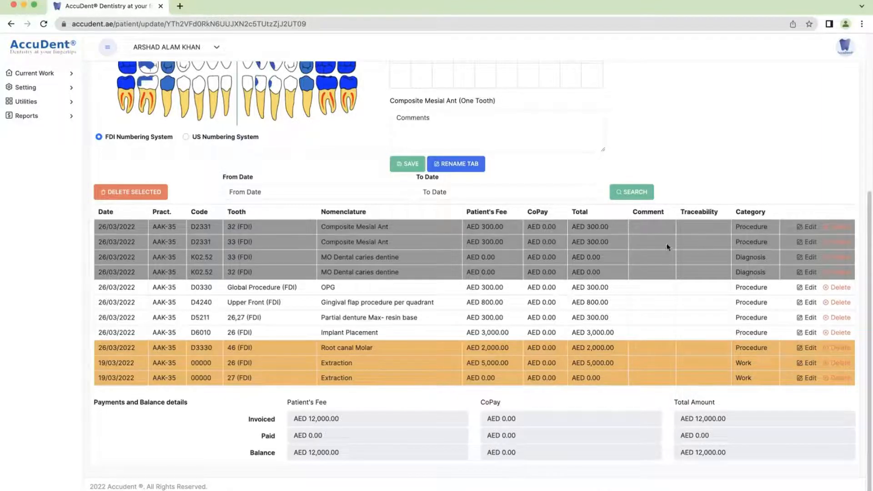
{"action": "scroll", "coordinate": [300, 202], "scroll_direction": "up", "scroll_amount": 2}
{"action": "scroll", "coordinate": [364, 130], "scroll_direction": "up", "scroll_amount": 3}
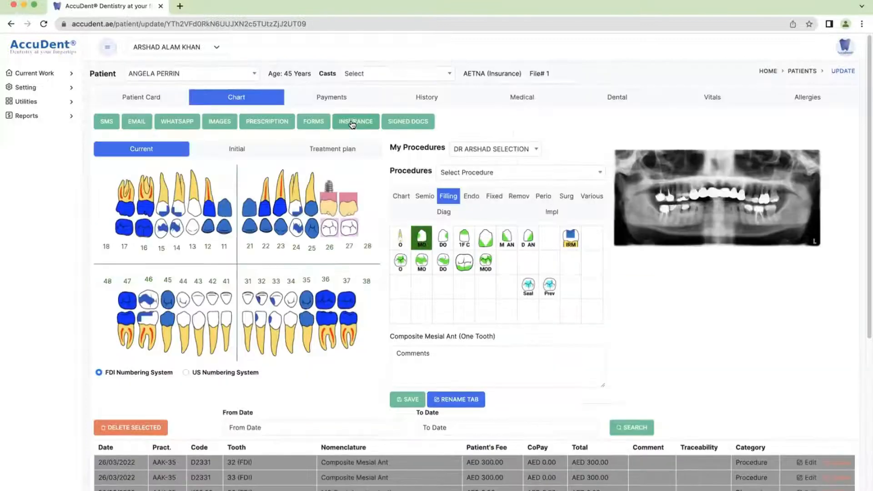
Generate the Aetna claim for the two D2331 fillings (AED 600), review it, and download as PDF
{"action": "left_click", "coordinate": [354, 121]}
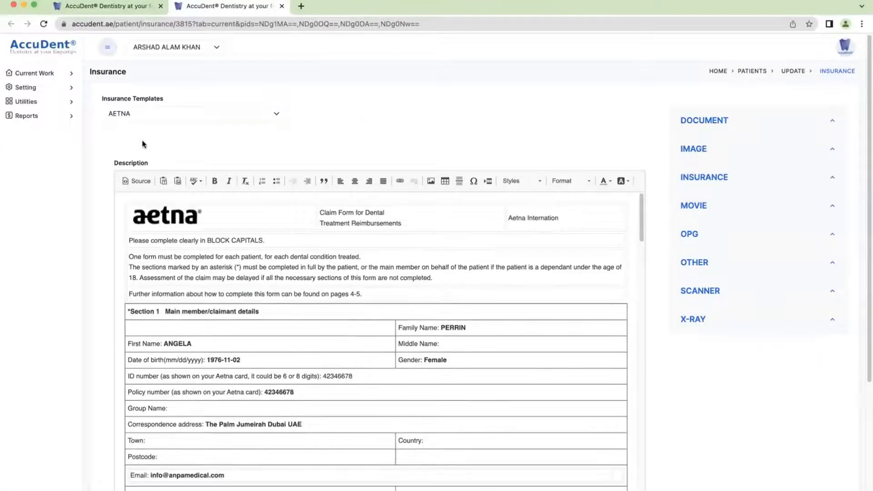
{"action": "scroll", "coordinate": [298, 299], "scroll_direction": "down", "scroll_amount": 3}
{"action": "scroll", "coordinate": [299, 298], "scroll_direction": "down", "scroll_amount": 5}
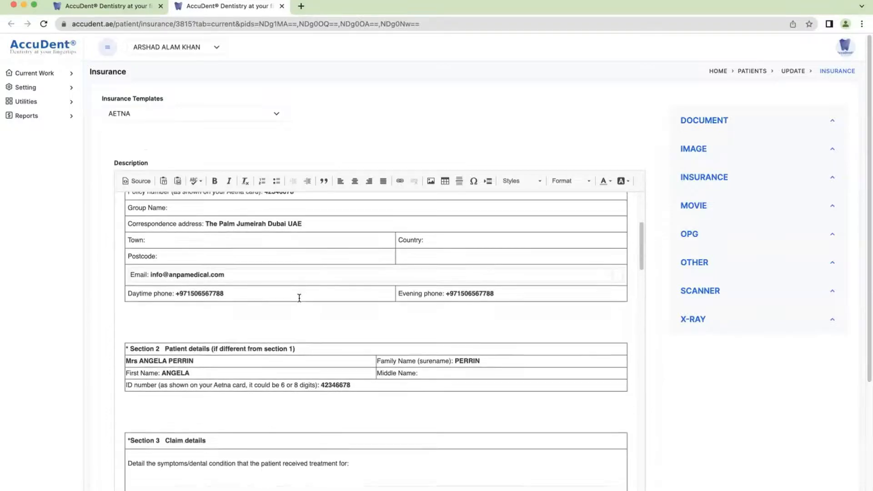
{"action": "scroll", "coordinate": [299, 298], "scroll_direction": "down", "scroll_amount": 3}
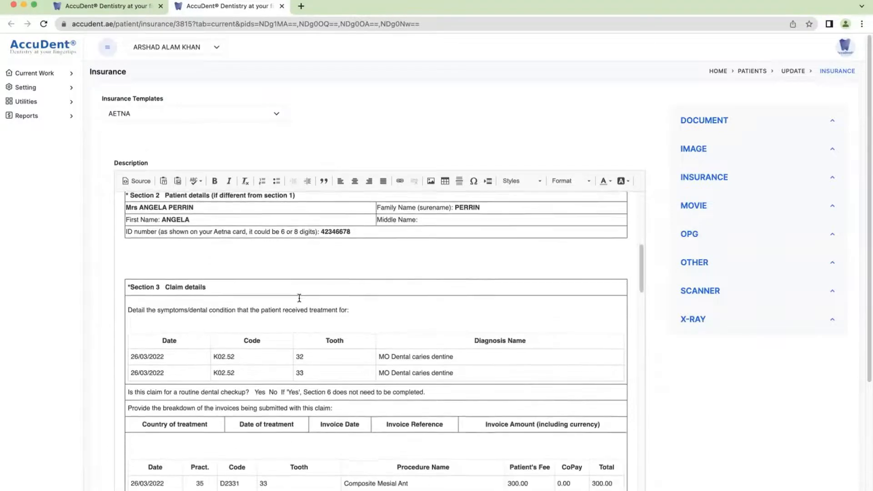
{"action": "scroll", "coordinate": [299, 298], "scroll_direction": "down", "scroll_amount": 1}
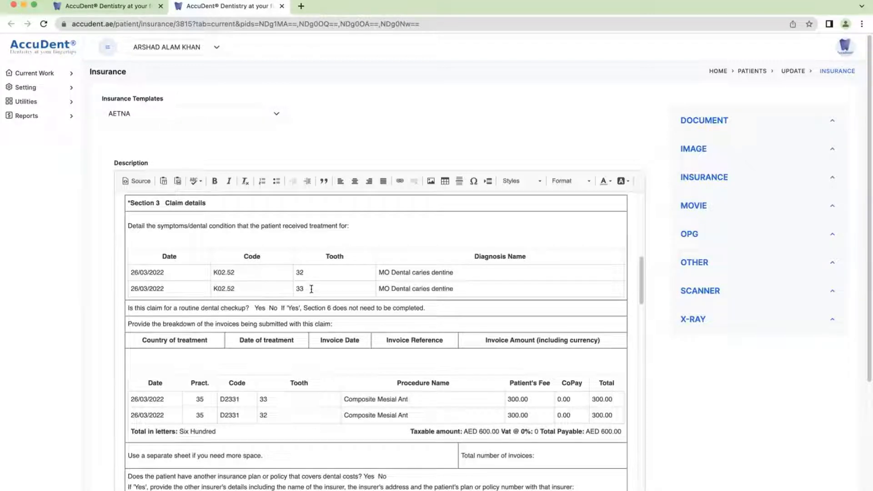
{"action": "scroll", "coordinate": [315, 368], "scroll_direction": "down", "scroll_amount": 5}
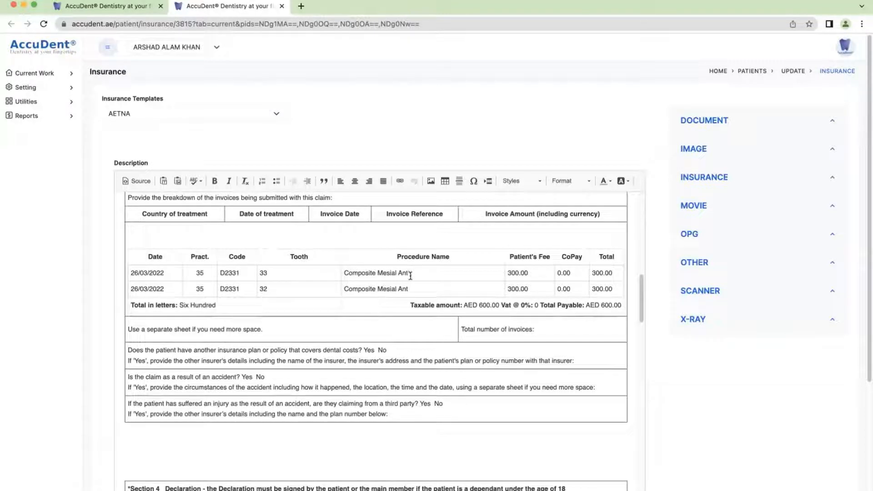
{"action": "scroll", "coordinate": [363, 276], "scroll_direction": "down", "scroll_amount": 20}
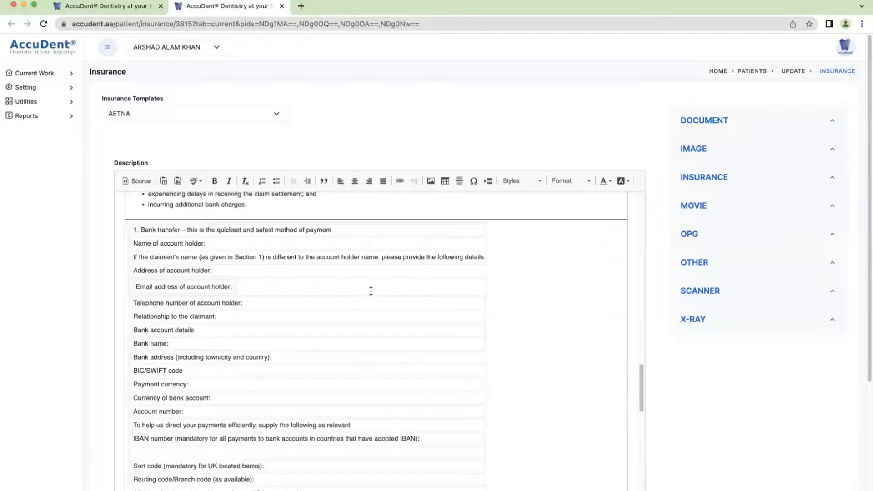
{"action": "scroll", "coordinate": [371, 291], "scroll_direction": "down", "scroll_amount": 10}
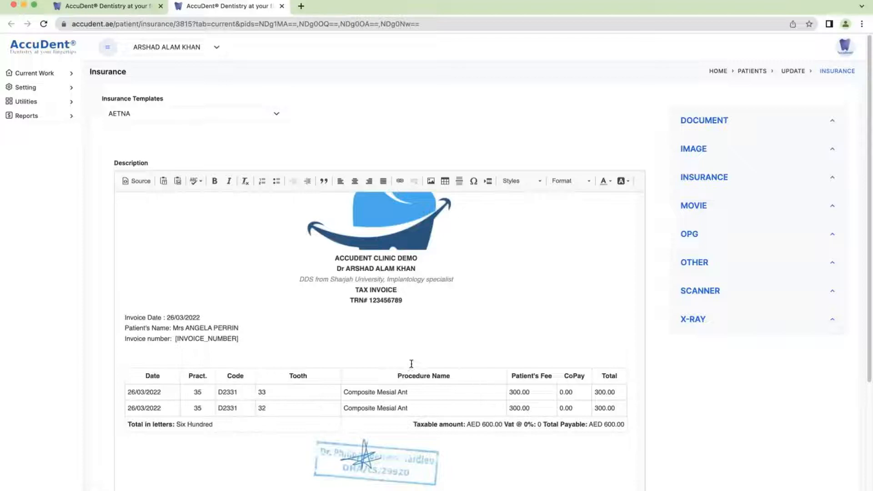
{"action": "scroll", "coordinate": [355, 362], "scroll_direction": "down", "scroll_amount": 3}
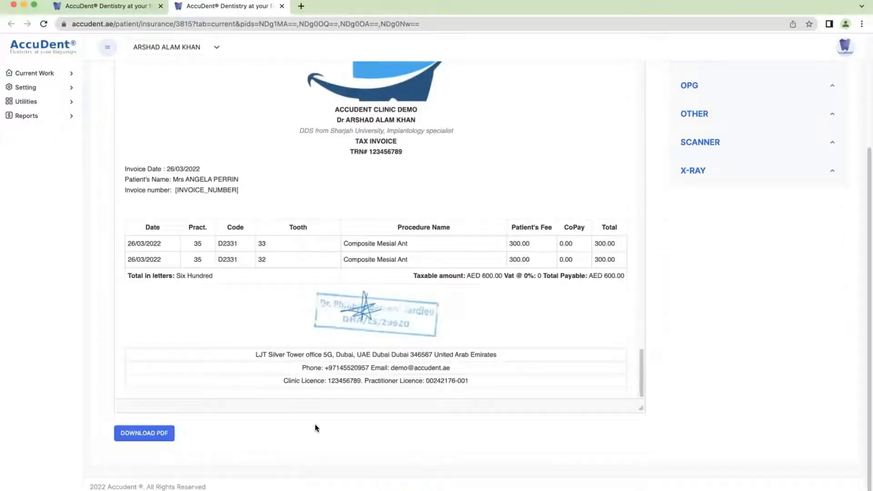
{"action": "left_click", "coordinate": [151, 434]}
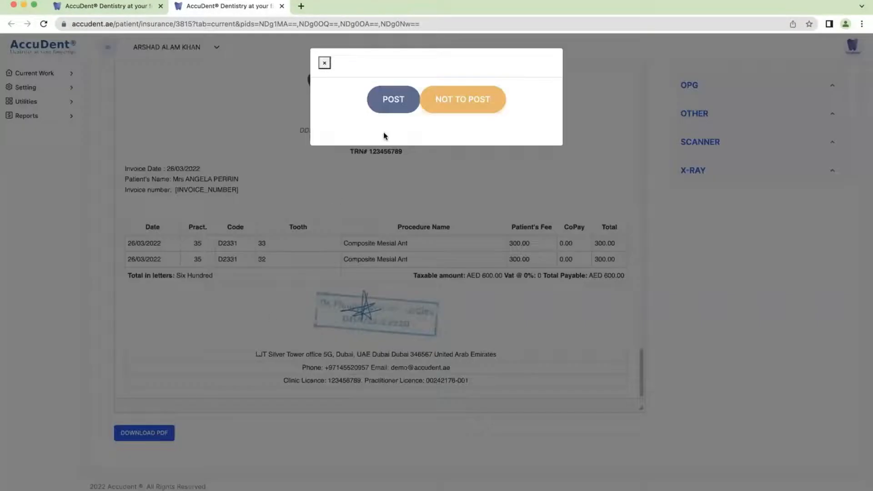
Post the claim and review the generated 623ef4eecf237.pdf down to the bank-transfer page
{"action": "left_click", "coordinate": [389, 97]}
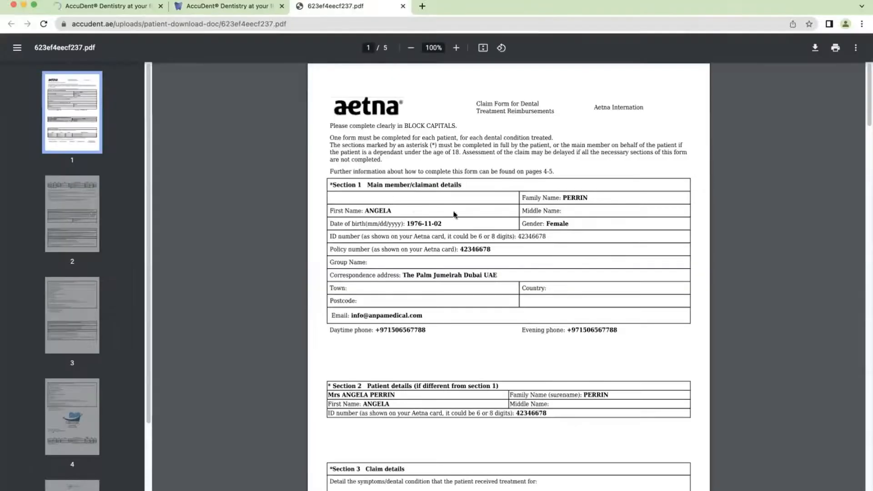
{"action": "scroll", "coordinate": [464, 303], "scroll_direction": "down", "scroll_amount": 7}
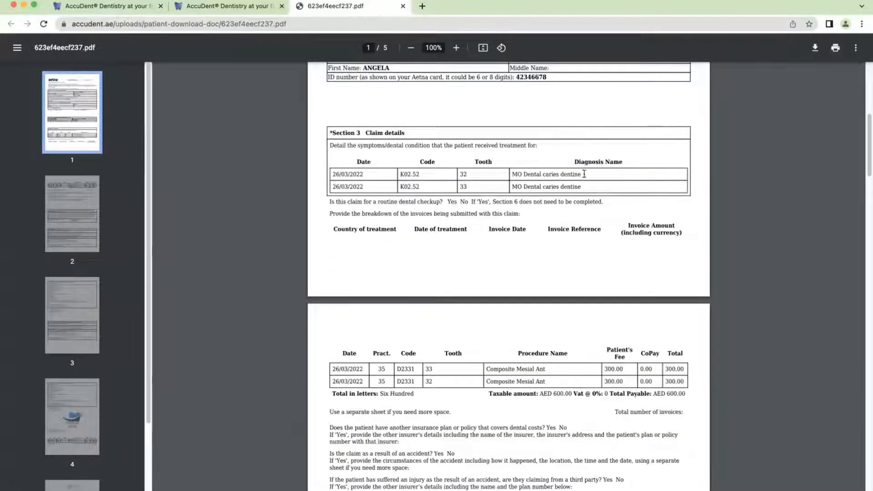
{"action": "scroll", "coordinate": [525, 175], "scroll_direction": "down", "scroll_amount": 16}
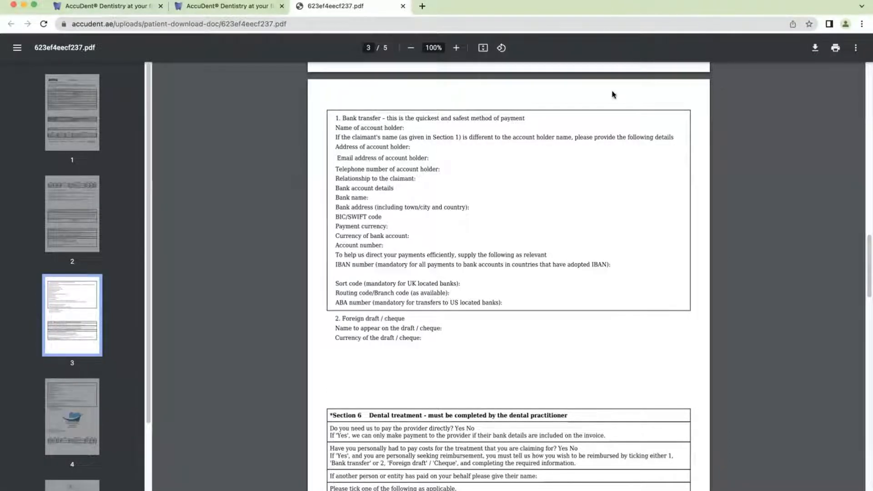
Close the claim PDF and invoice tabs and reload the patient's page
{"action": "left_click", "coordinate": [403, 6]}
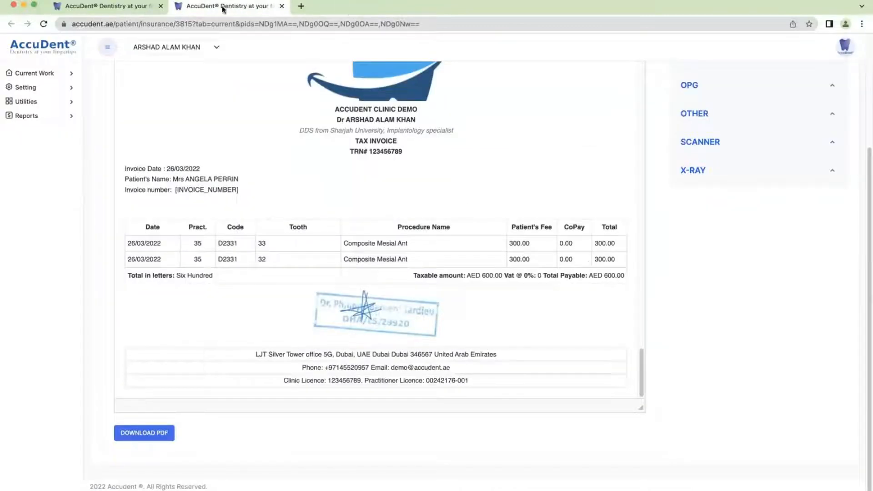
{"action": "left_click", "coordinate": [282, 6]}
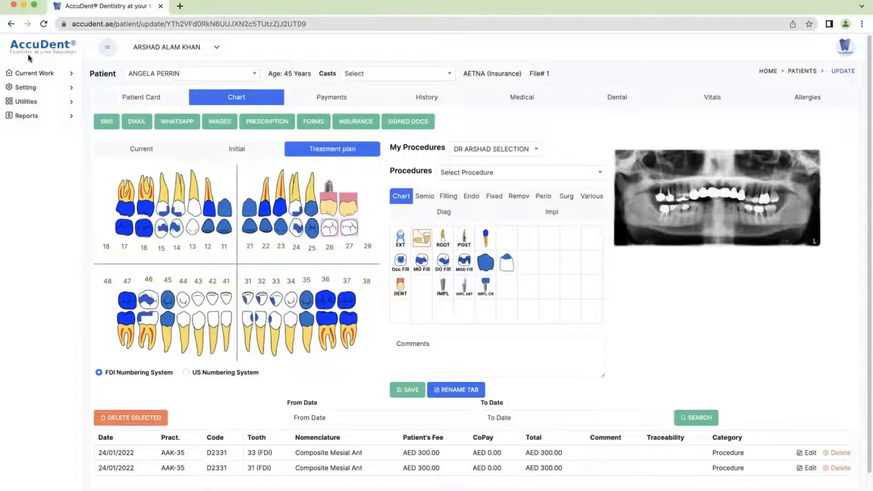
{"action": "left_click", "coordinate": [44, 24]}
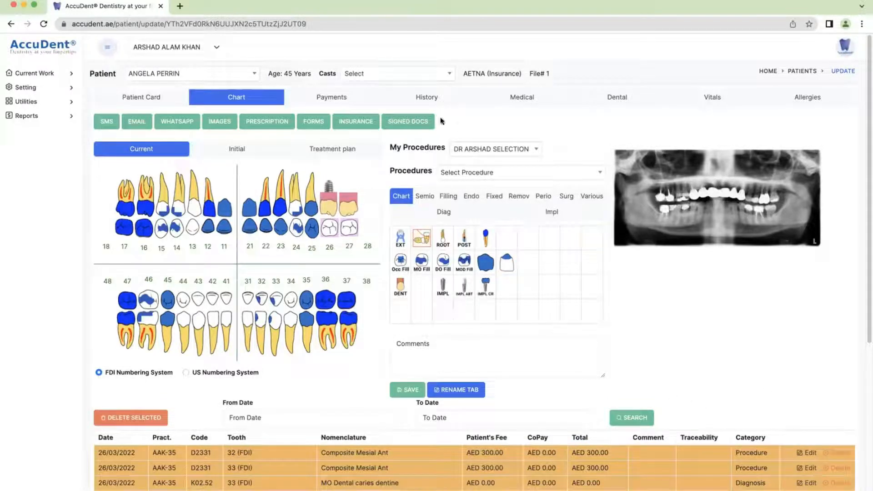
Review the AETNA #20225 claim forms PDF from History, then return to the chart
{"action": "left_click", "coordinate": [427, 98]}
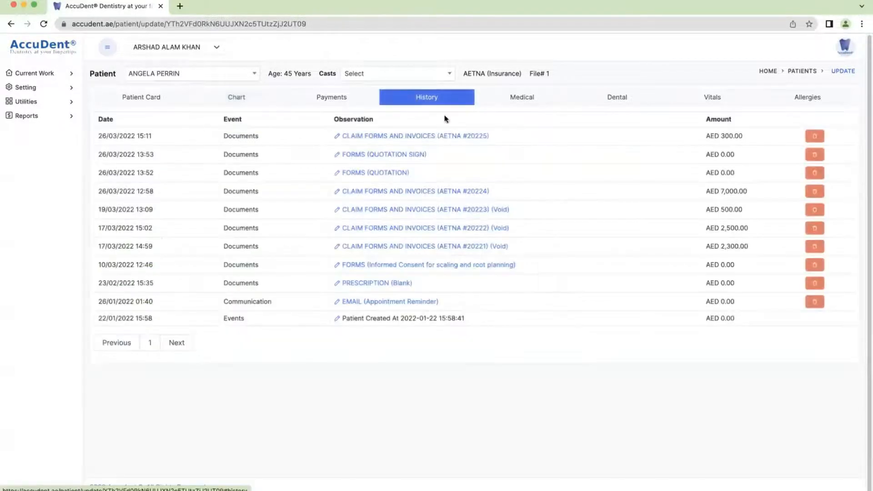
{"action": "left_click", "coordinate": [409, 138]}
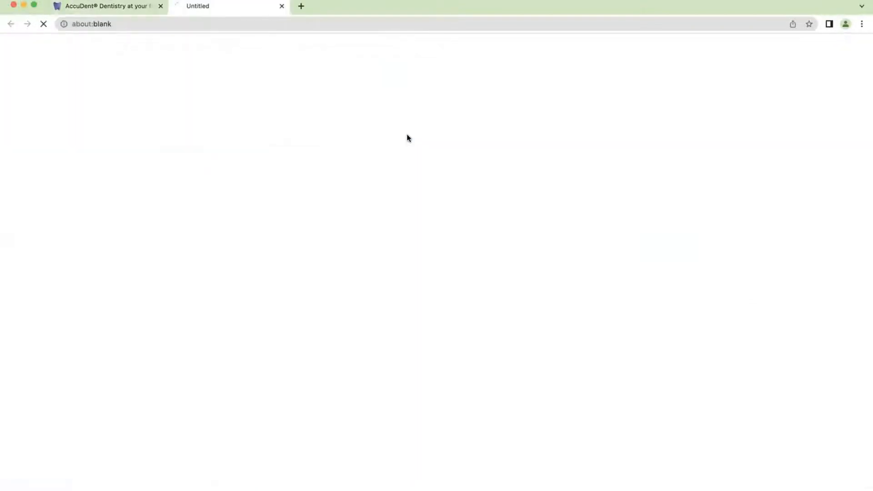
{"action": "scroll", "coordinate": [503, 270], "scroll_direction": "down", "scroll_amount": 10}
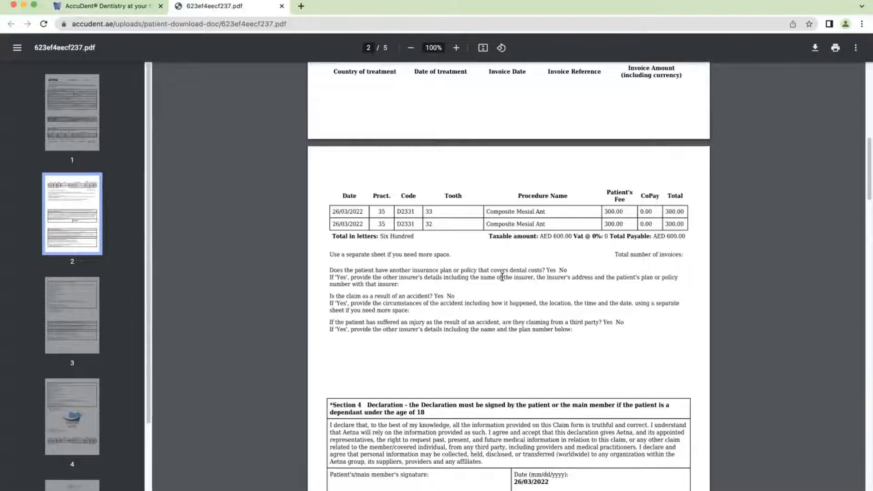
{"action": "scroll", "coordinate": [502, 277], "scroll_direction": "down", "scroll_amount": 20}
{"action": "scroll", "coordinate": [500, 284], "scroll_direction": "up", "scroll_amount": 10}
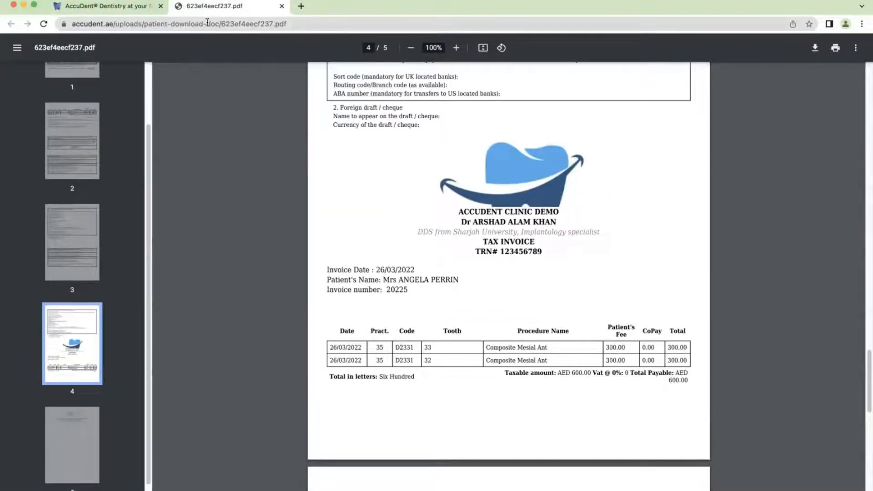
{"action": "left_click", "coordinate": [281, 6]}
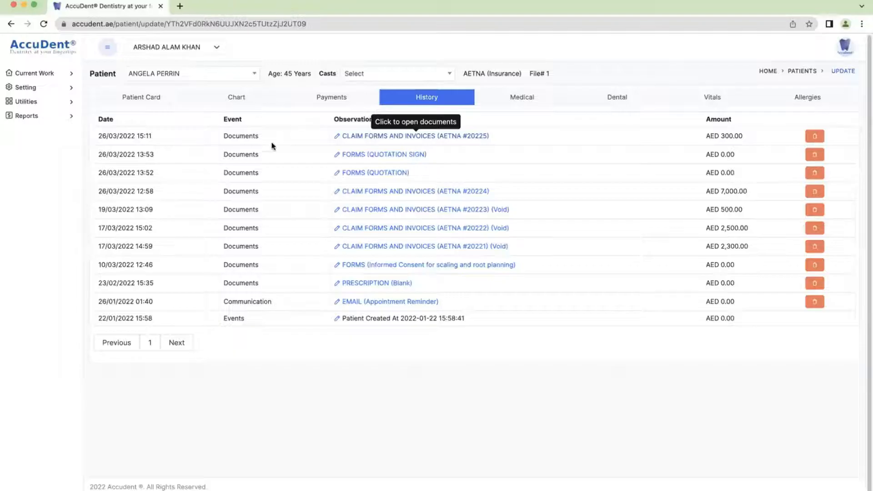
{"action": "left_click", "coordinate": [230, 97]}
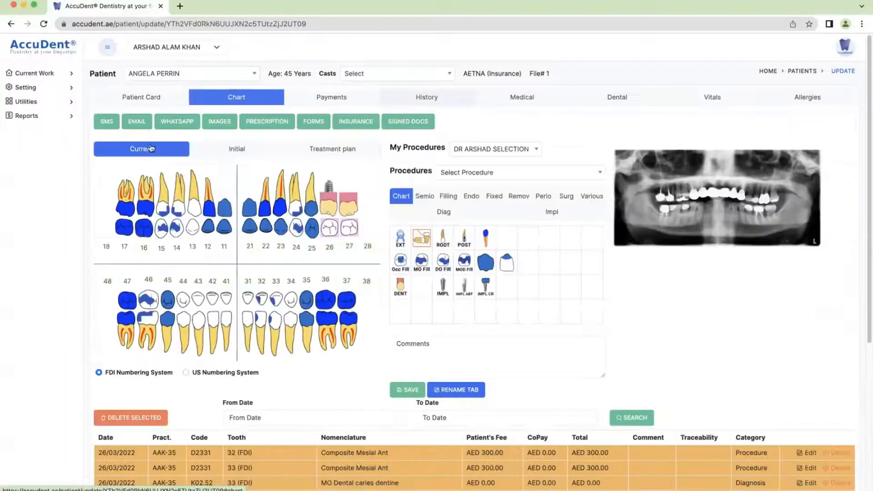
Compose a Documents-template email attaching the AETNA #20225 claim forms and invoices
{"action": "left_click", "coordinate": [133, 123]}
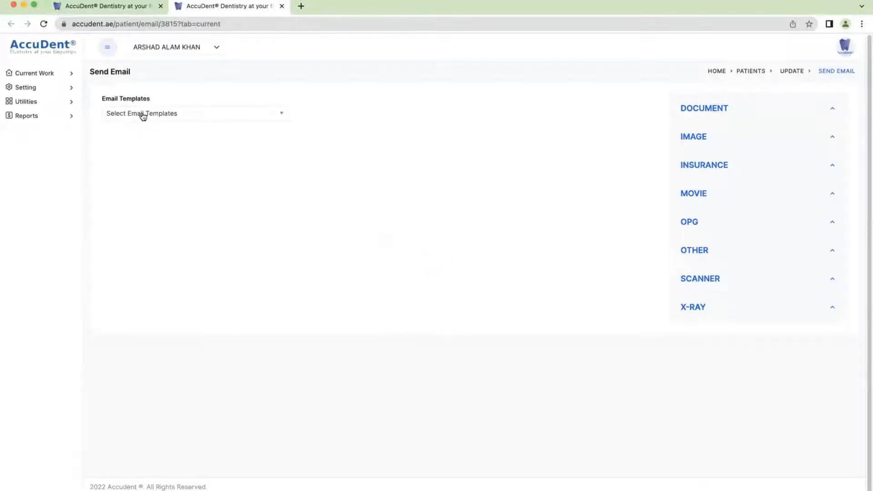
{"action": "left_click", "coordinate": [143, 116]}
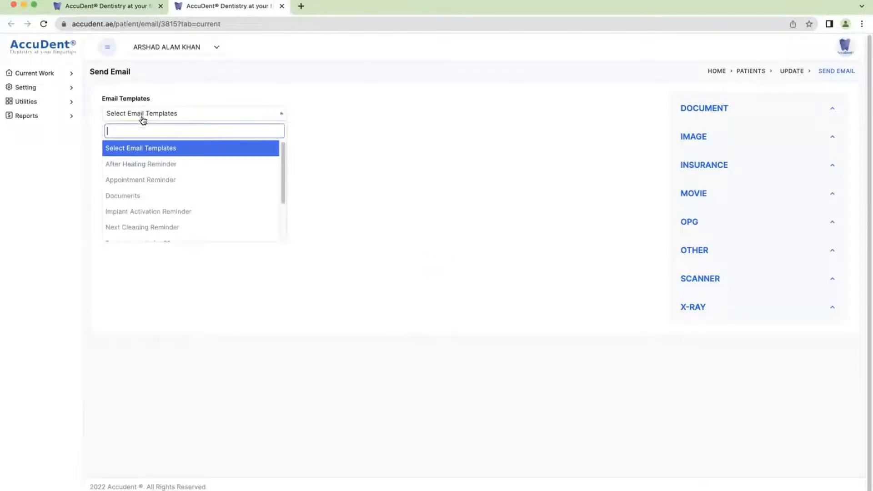
{"action": "left_click", "coordinate": [140, 195]}
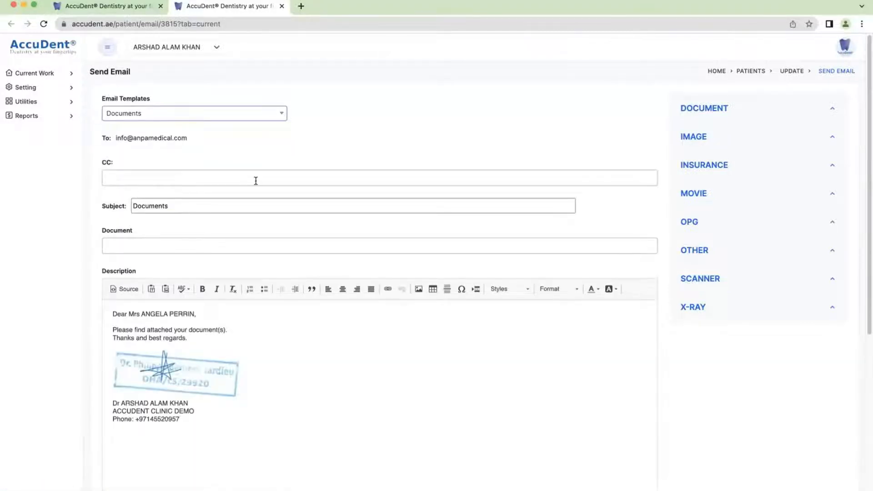
{"action": "scroll", "coordinate": [233, 189], "scroll_direction": "down", "scroll_amount": 1}
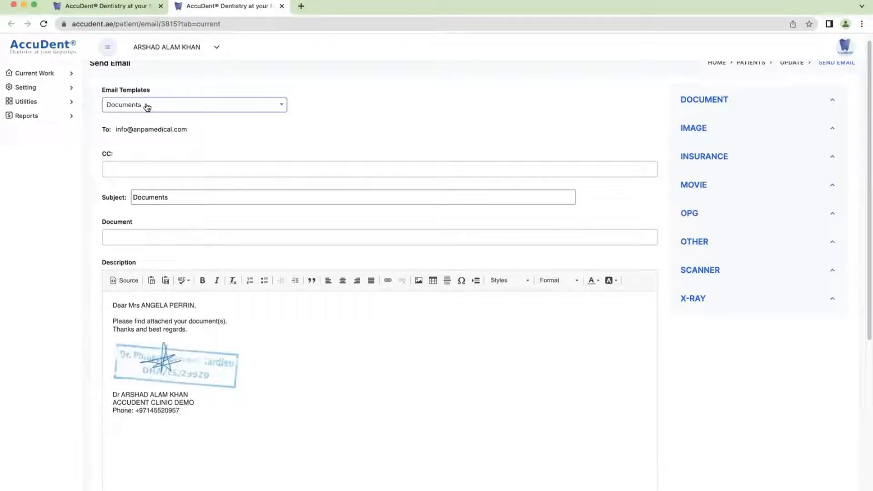
{"action": "left_click", "coordinate": [107, 236]}
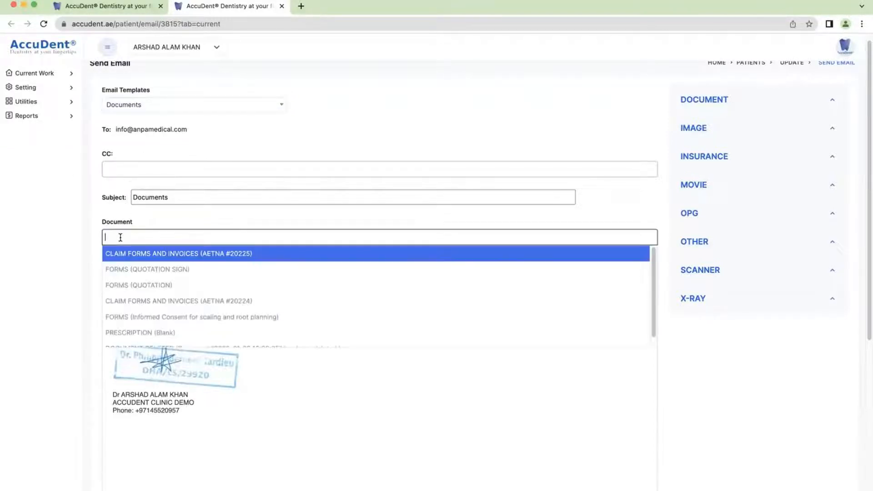
{"action": "scroll", "coordinate": [165, 278], "scroll_direction": "down", "scroll_amount": 1}
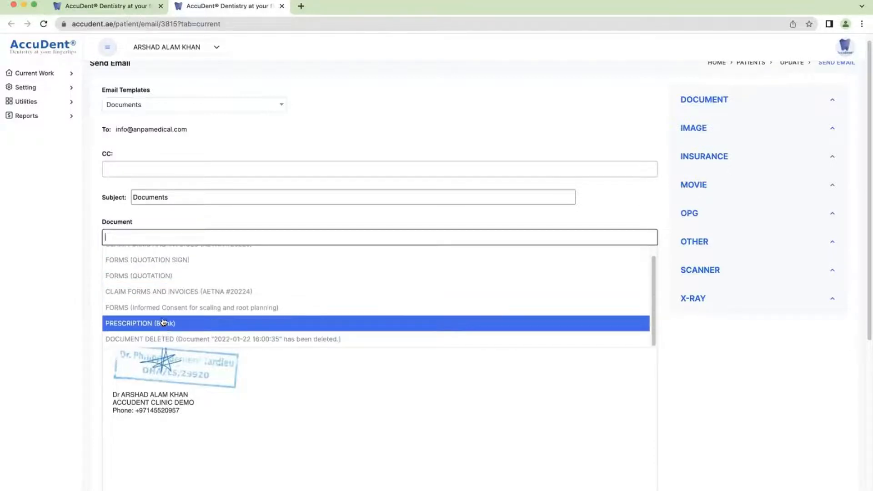
{"action": "scroll", "coordinate": [156, 275], "scroll_direction": "up", "scroll_amount": 1}
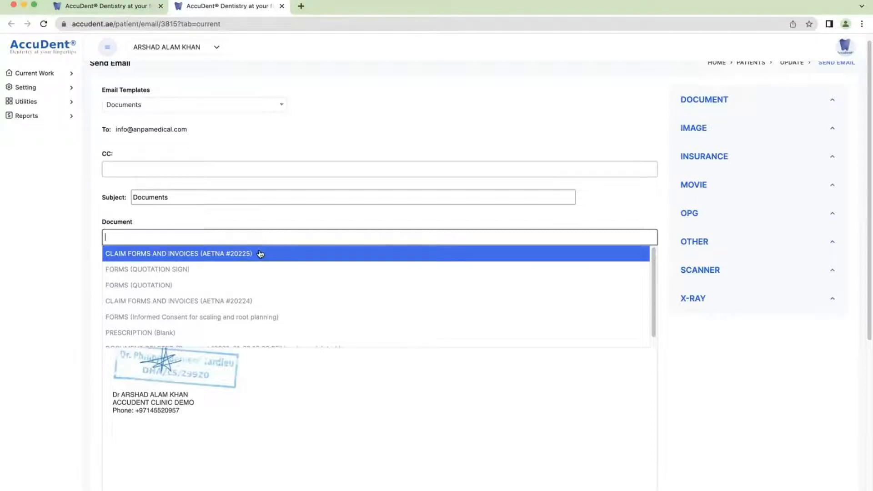
{"action": "left_click", "coordinate": [141, 253]}
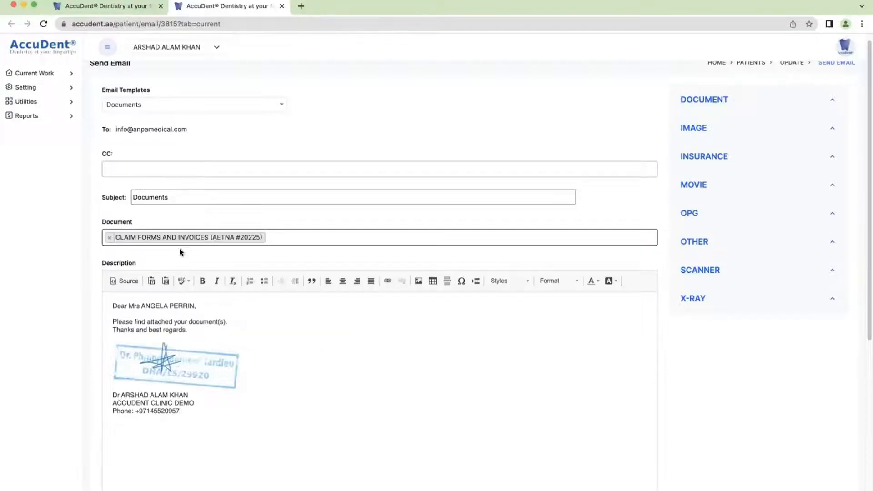
Send the email and acknowledge the success confirmation
{"action": "scroll", "coordinate": [156, 252], "scroll_direction": "down", "scroll_amount": 1}
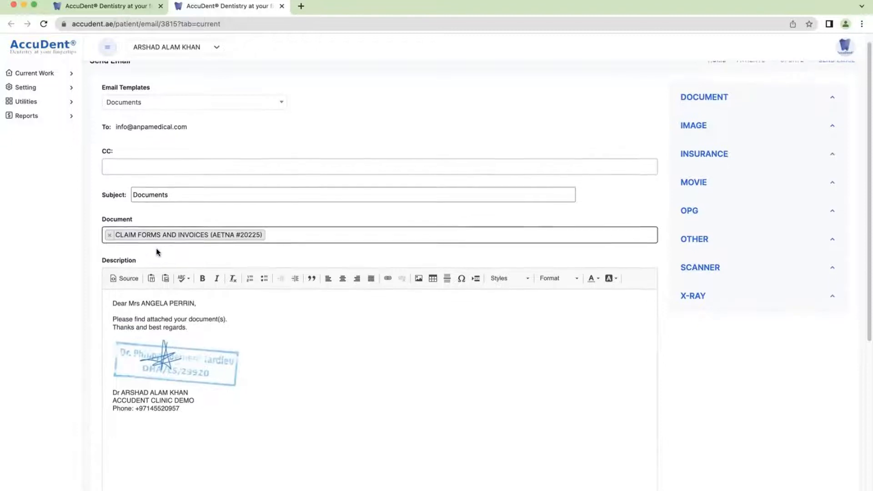
{"action": "scroll", "coordinate": [157, 251], "scroll_direction": "down", "scroll_amount": 3}
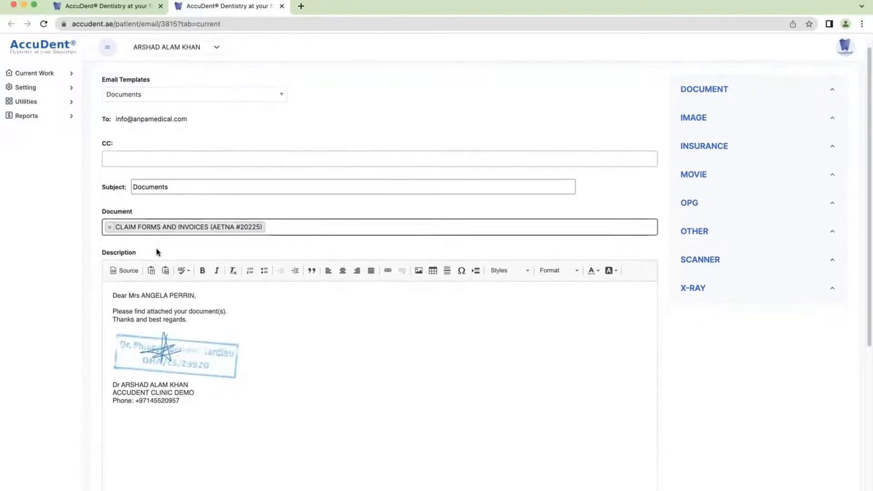
{"action": "scroll", "coordinate": [157, 252], "scroll_direction": "up", "scroll_amount": 3}
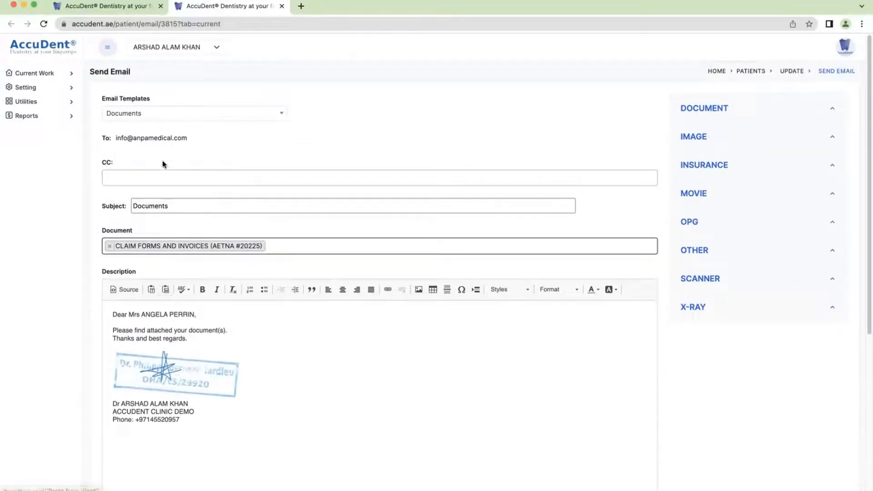
{"action": "scroll", "coordinate": [132, 331], "scroll_direction": "down", "scroll_amount": 10}
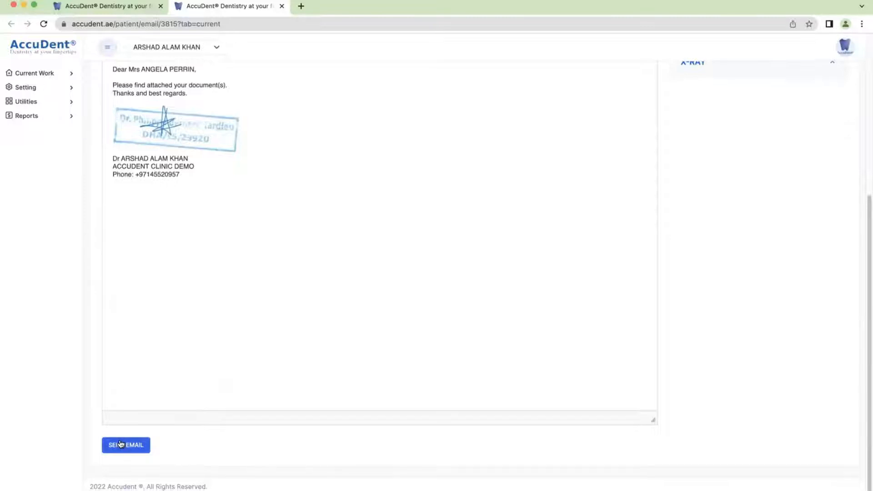
{"action": "left_click", "coordinate": [122, 444]}
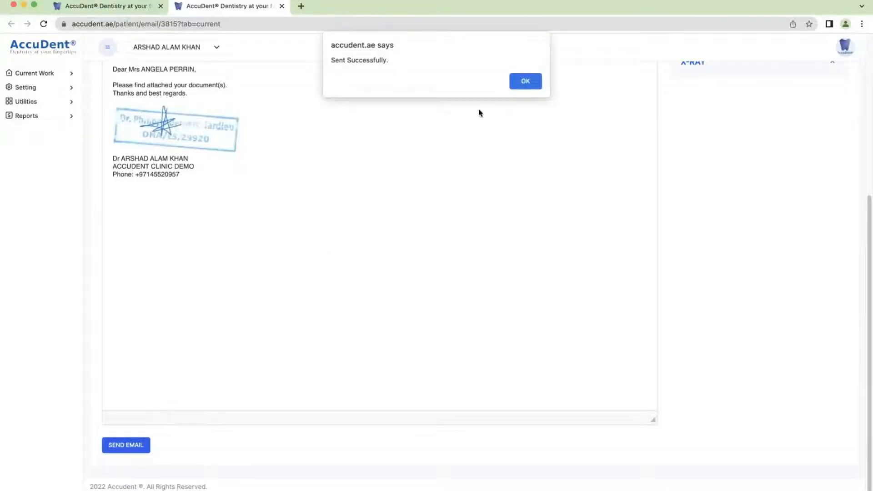
{"action": "left_click", "coordinate": [525, 80]}
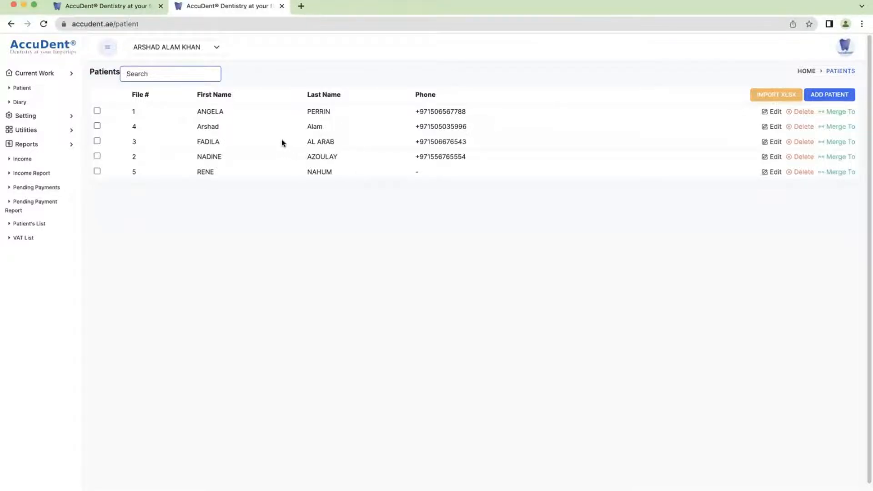
Check tooth 11 on the patient's Initial chart, then open History with Reports expanded
{"action": "left_click", "coordinate": [105, 6]}
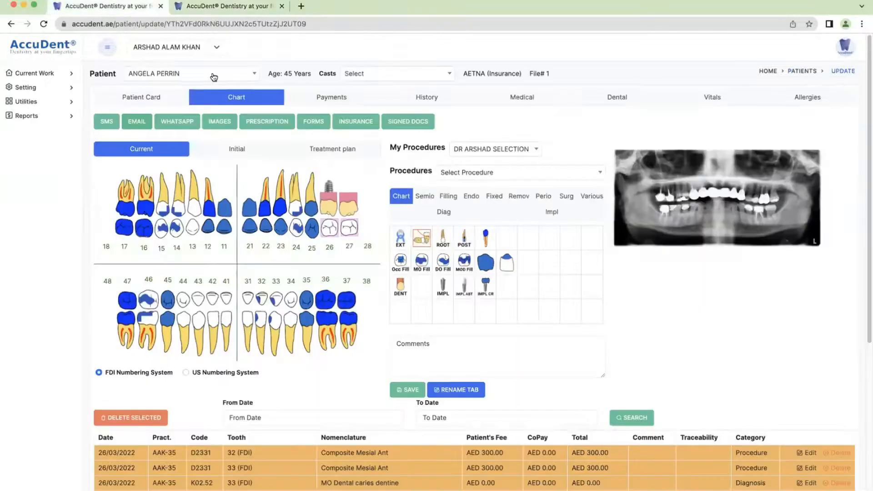
{"action": "left_click", "coordinate": [227, 155]}
{"action": "left_click", "coordinate": [222, 178]}
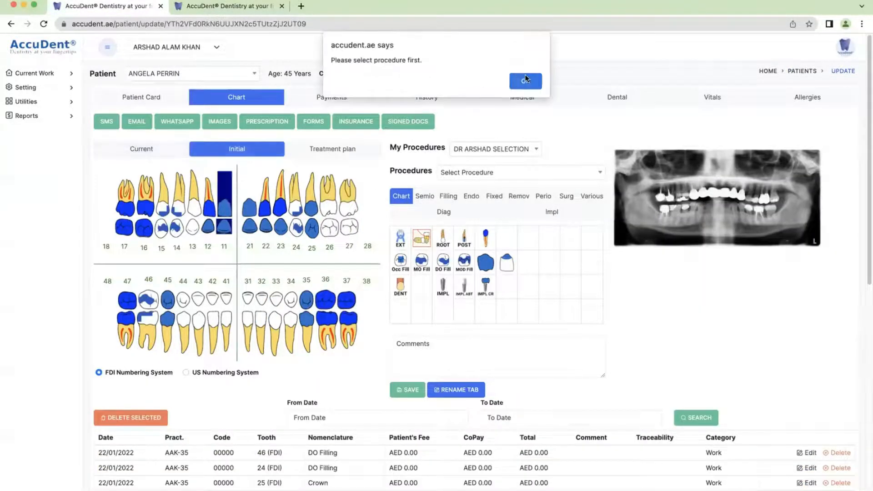
{"action": "left_click", "coordinate": [516, 83]}
{"action": "left_click", "coordinate": [423, 97]}
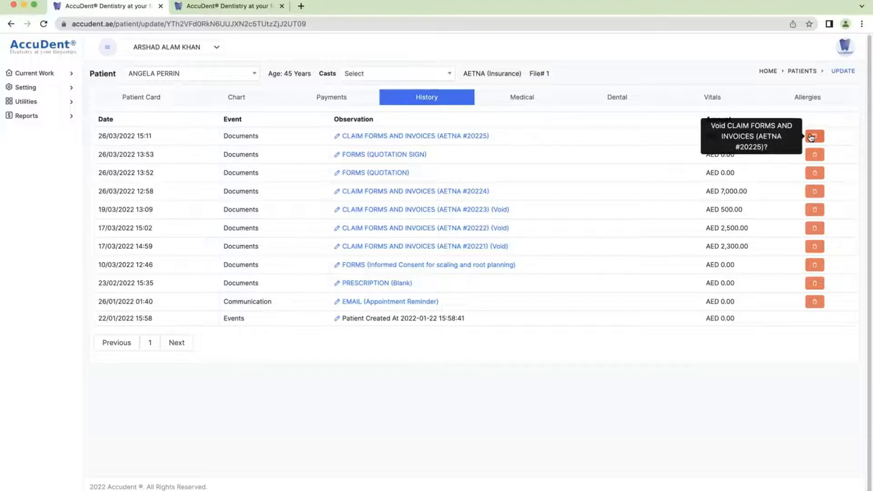
{"action": "left_click", "coordinate": [24, 117]}
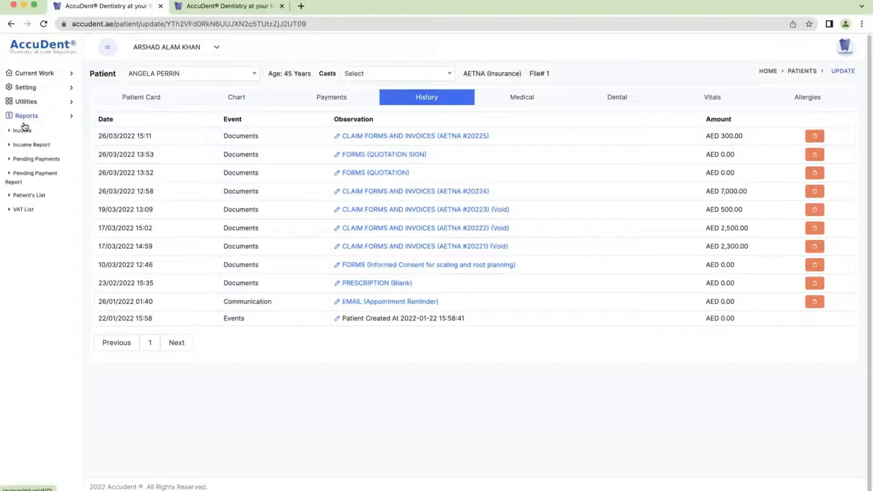
Sort the VAT List by ascending invoice number and open the patient from invoice 20221
{"action": "left_click", "coordinate": [29, 211]}
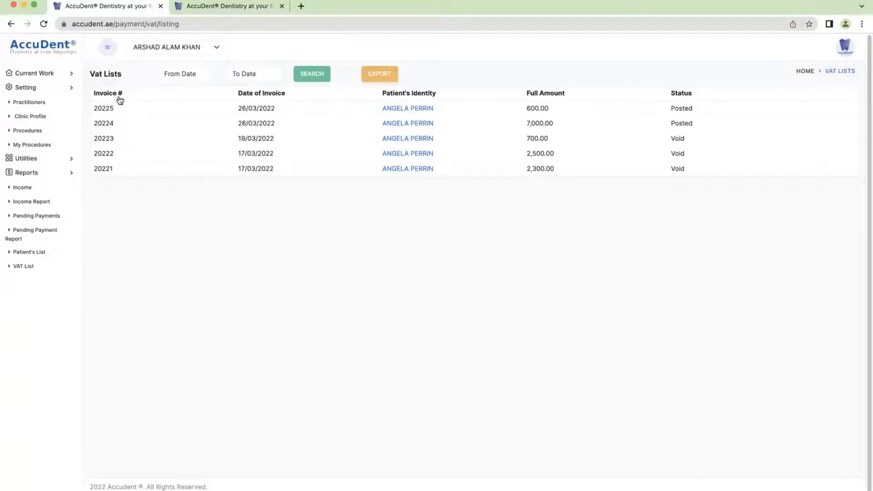
{"action": "left_click", "coordinate": [120, 94]}
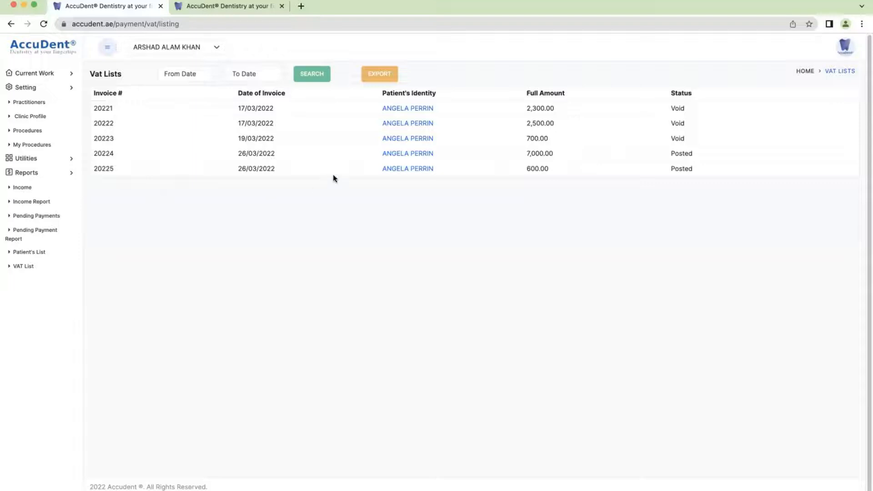
{"action": "left_click", "coordinate": [403, 110]}
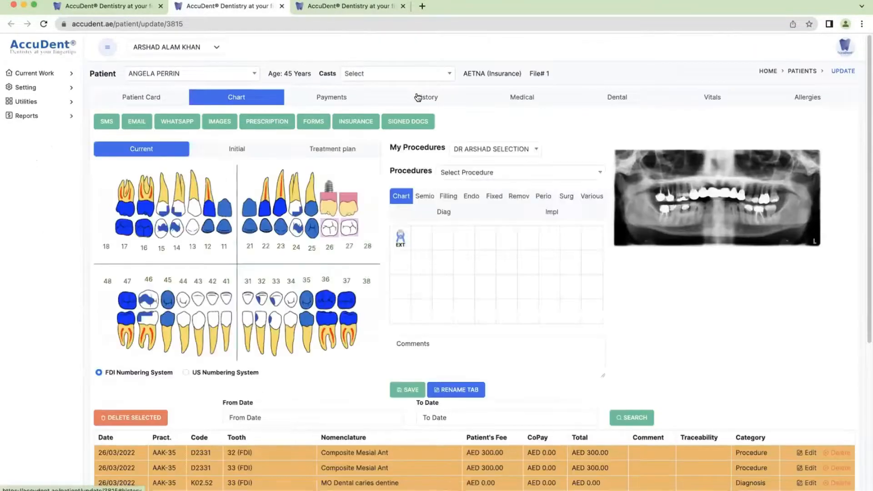
Check the patient's history and chart, then open Setting > My Procedures
{"action": "left_click", "coordinate": [417, 97]}
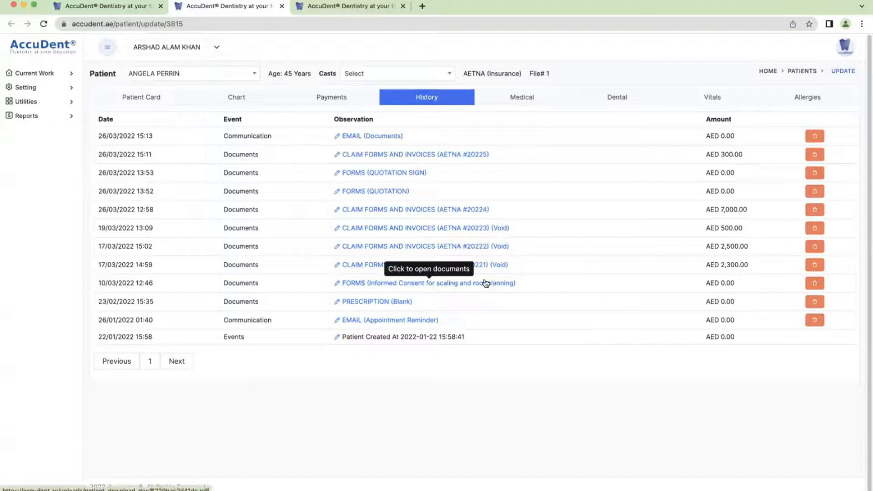
{"action": "left_click", "coordinate": [240, 95]}
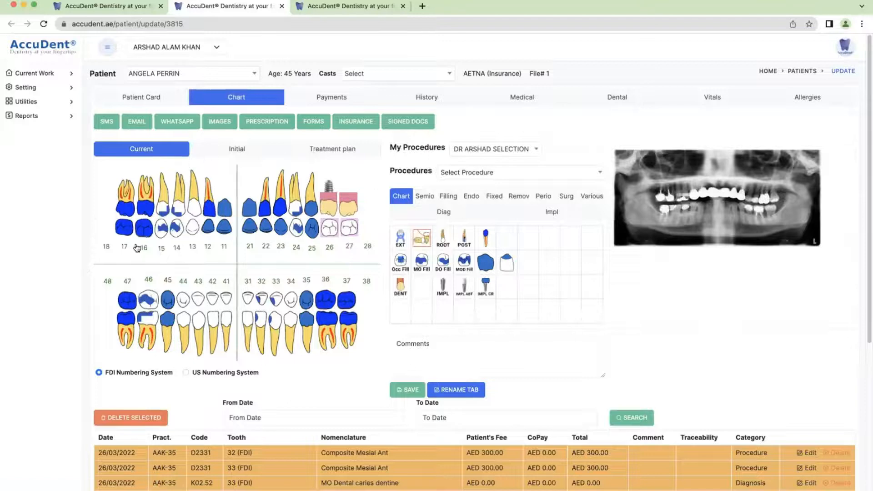
{"action": "left_click", "coordinate": [31, 88]}
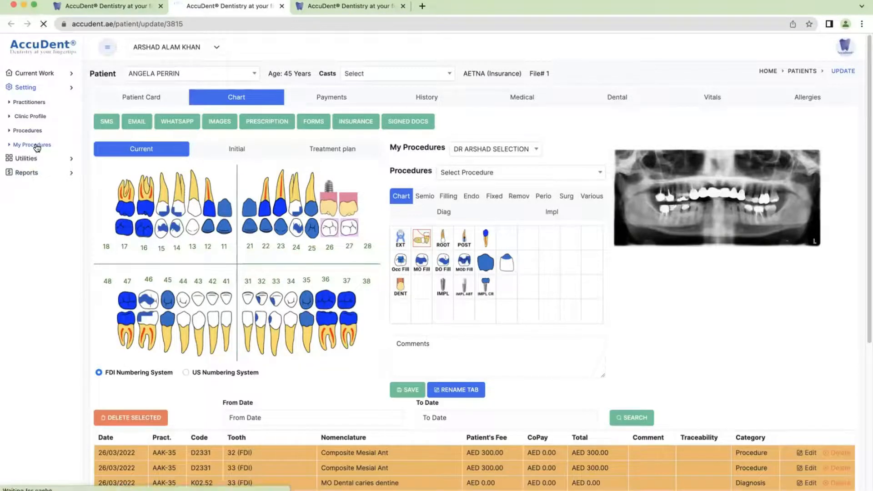
{"action": "left_click", "coordinate": [37, 147]}
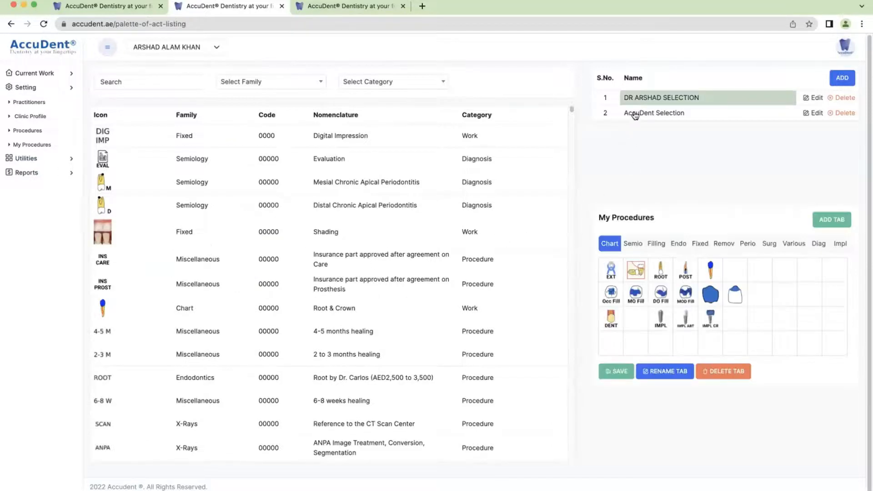
Load DR ARSHAD SELECTION after viewing AccuDent Selection, browsing its Filling, Endo and Fixed tabs
{"action": "left_click", "coordinate": [654, 114]}
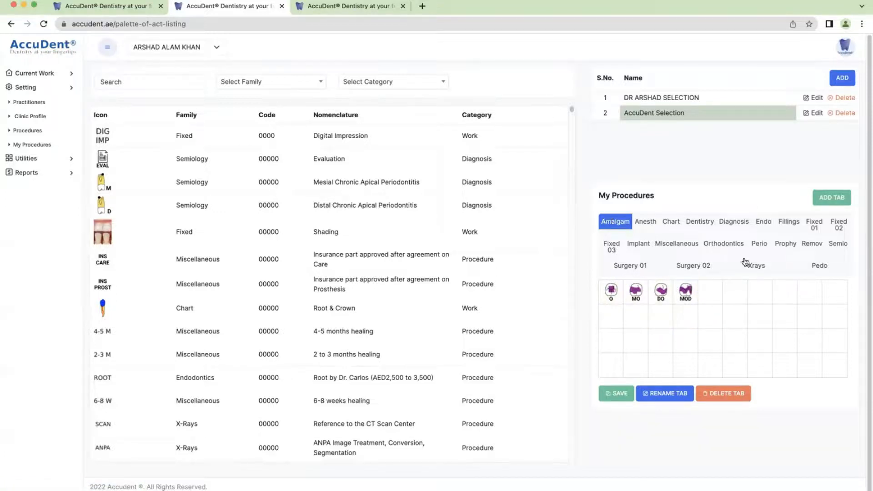
{"action": "left_click", "coordinate": [657, 99]}
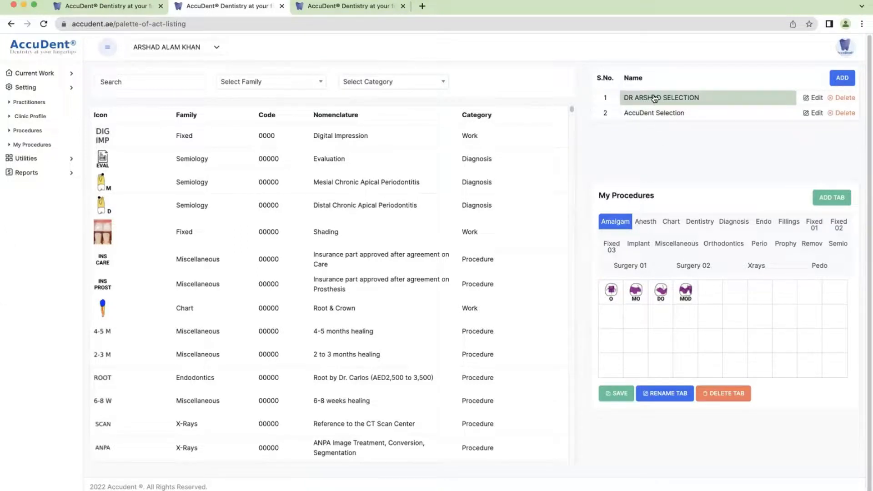
{"action": "left_click", "coordinate": [654, 99]}
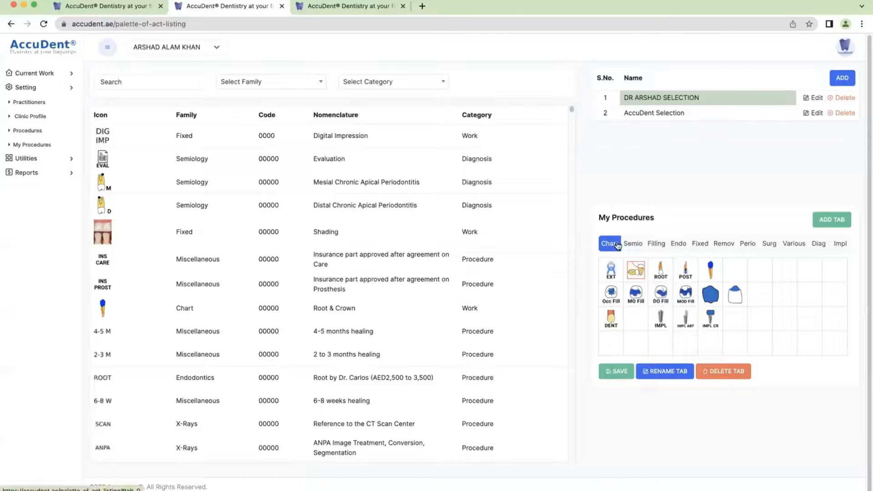
{"action": "left_click", "coordinate": [657, 244]}
{"action": "left_click", "coordinate": [676, 244]}
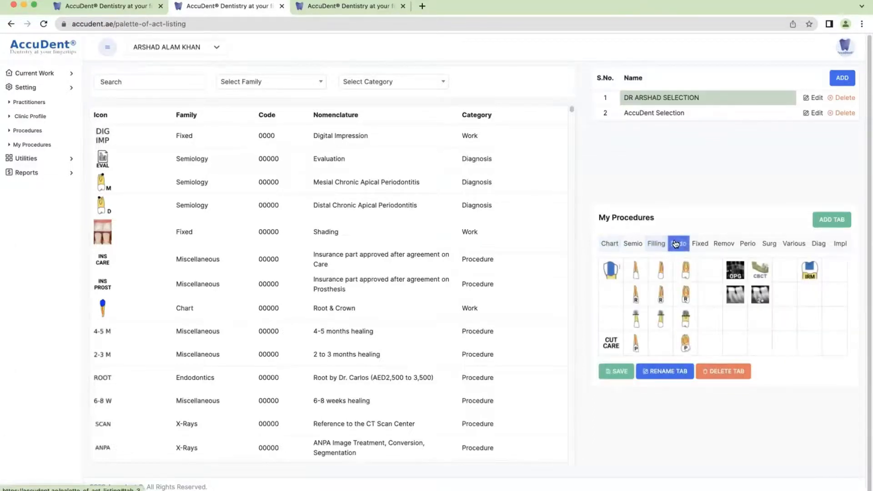
{"action": "left_click", "coordinate": [701, 244]}
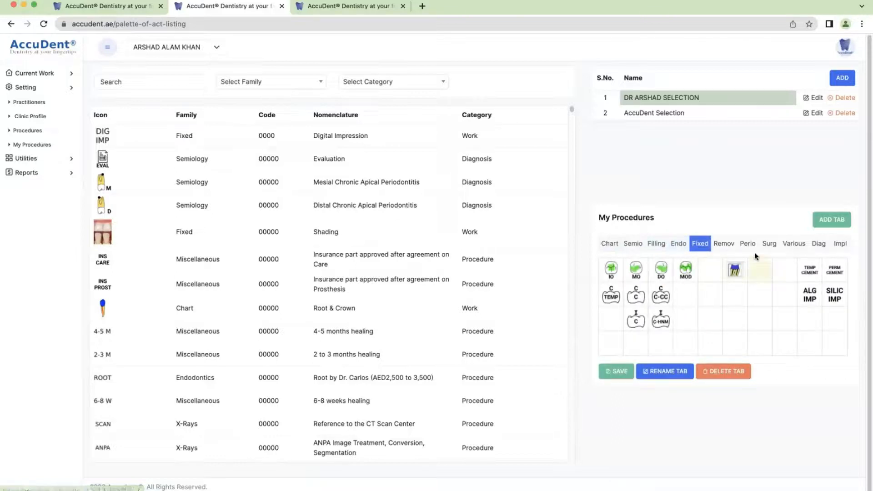
{"action": "mouse_move", "coordinate": [744, 277]}
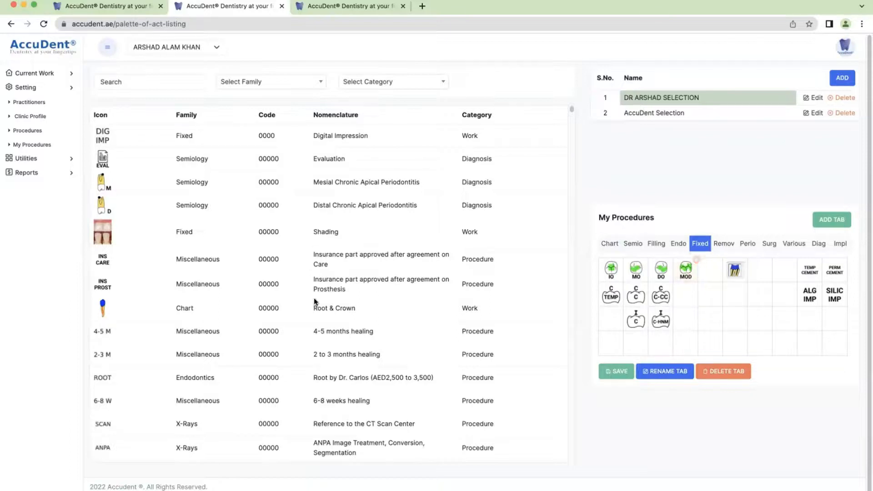
Filter the procedure catalogue to the Fixed family
{"action": "left_click", "coordinate": [256, 80]}
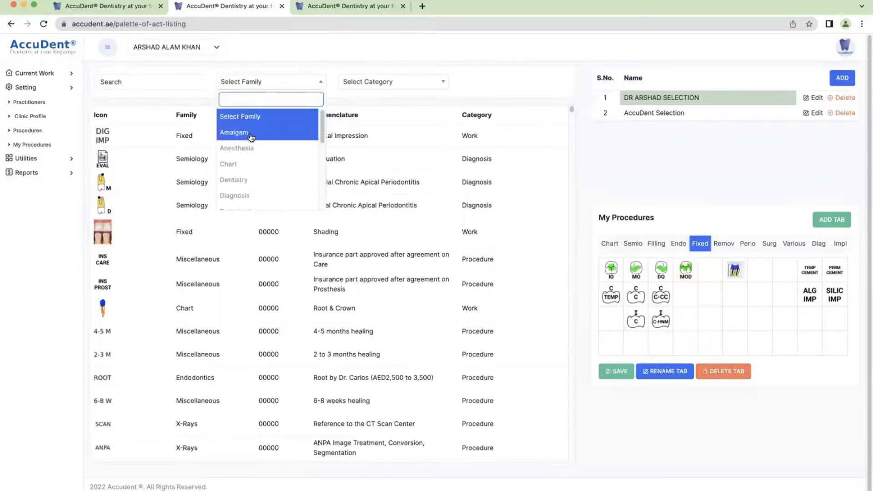
{"action": "scroll", "coordinate": [249, 181], "scroll_direction": "down", "scroll_amount": 5}
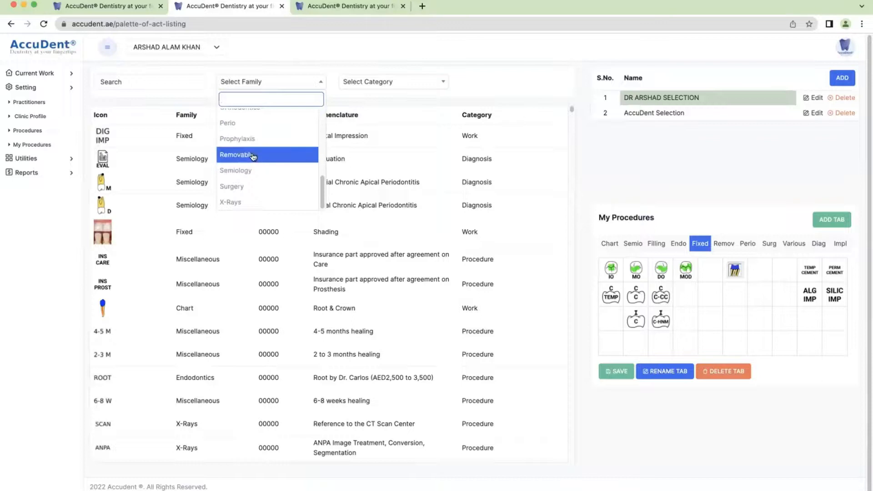
{"action": "scroll", "coordinate": [248, 156], "scroll_direction": "up", "scroll_amount": 1}
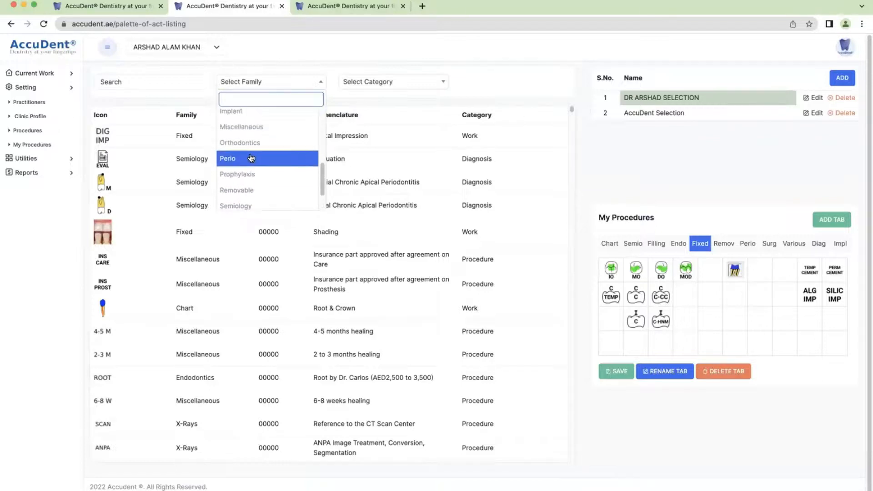
{"action": "scroll", "coordinate": [250, 160], "scroll_direction": "up", "scroll_amount": 3}
{"action": "left_click", "coordinate": [228, 197]}
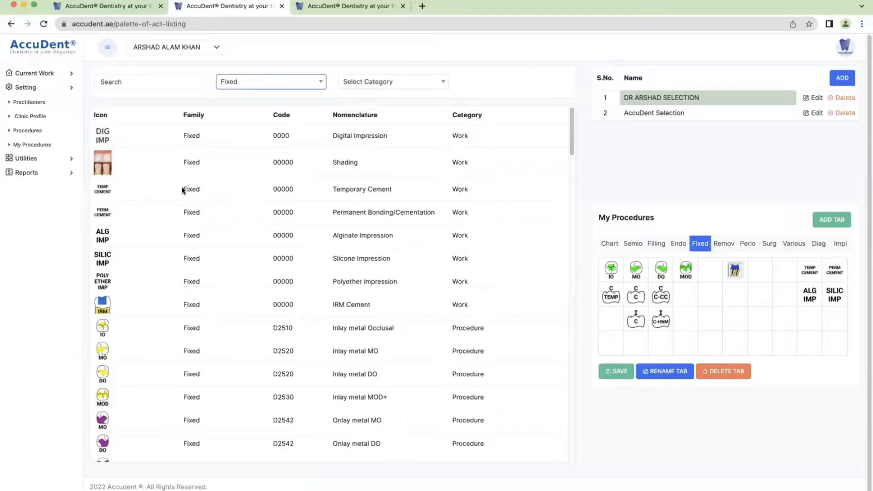
{"action": "scroll", "coordinate": [228, 195], "scroll_direction": "down", "scroll_amount": 4}
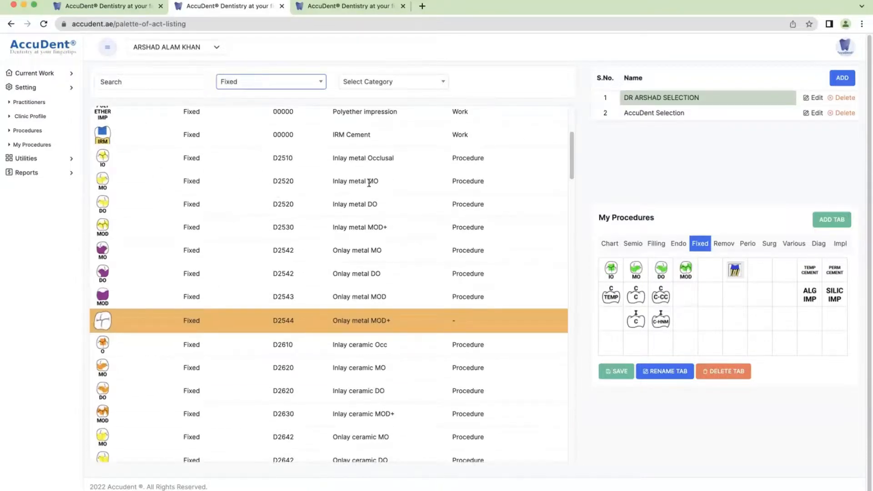
Drag Inlay metal MO, Occlusal, DO and MOD+ into the Fixed tab's bottom row
{"action": "left_click", "coordinate": [102, 179]}
{"action": "left_click_drag", "start_coordinate": [102, 179], "coordinate": [634, 340]}
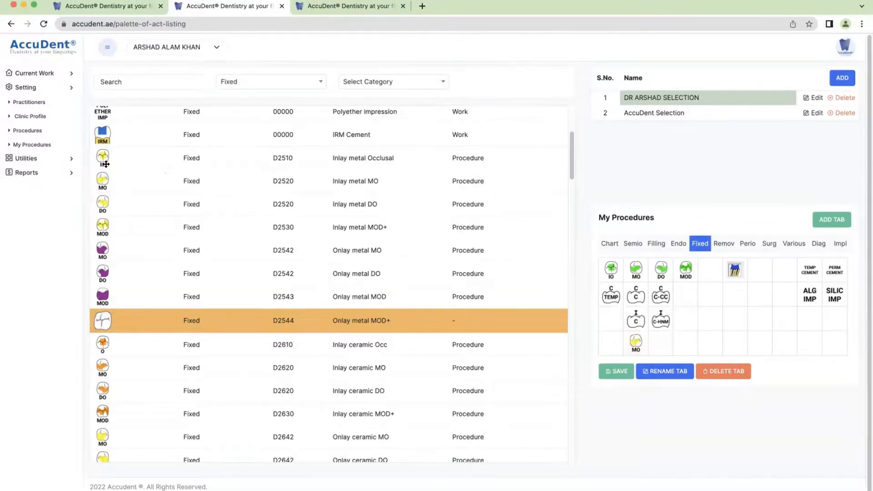
{"action": "left_click_drag", "start_coordinate": [540, 328], "coordinate": [609, 339]}
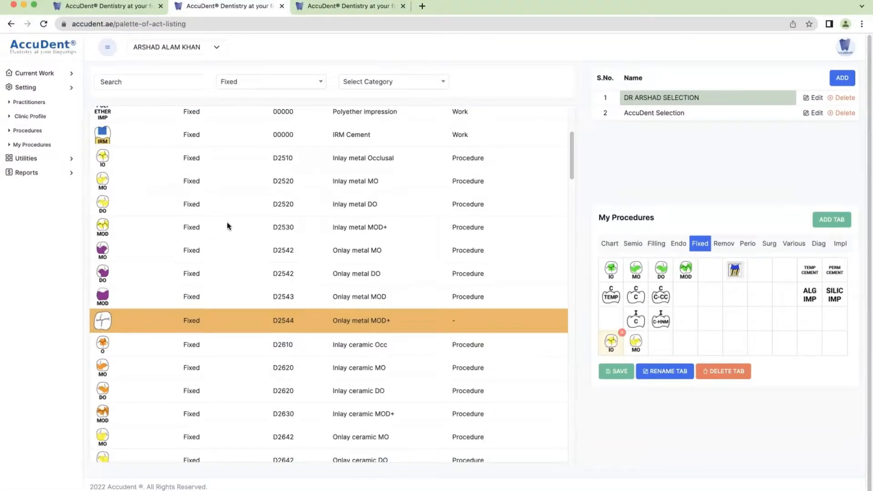
{"action": "left_click_drag", "start_coordinate": [103, 203], "coordinate": [655, 342]}
{"action": "left_click_drag", "start_coordinate": [102, 223], "coordinate": [688, 343]}
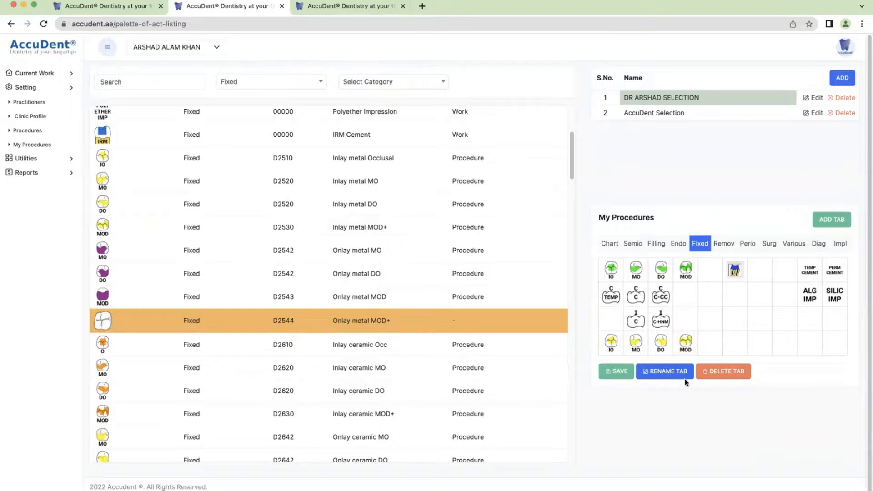
Remove the trial inlay icons and save My Procedures, confirming the success message
{"action": "mouse_move", "coordinate": [687, 345]}
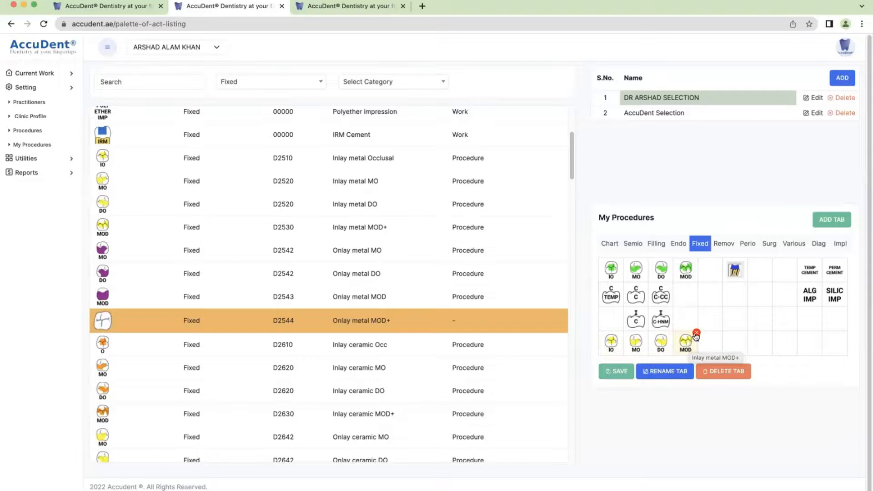
{"action": "left_click", "coordinate": [696, 333]}
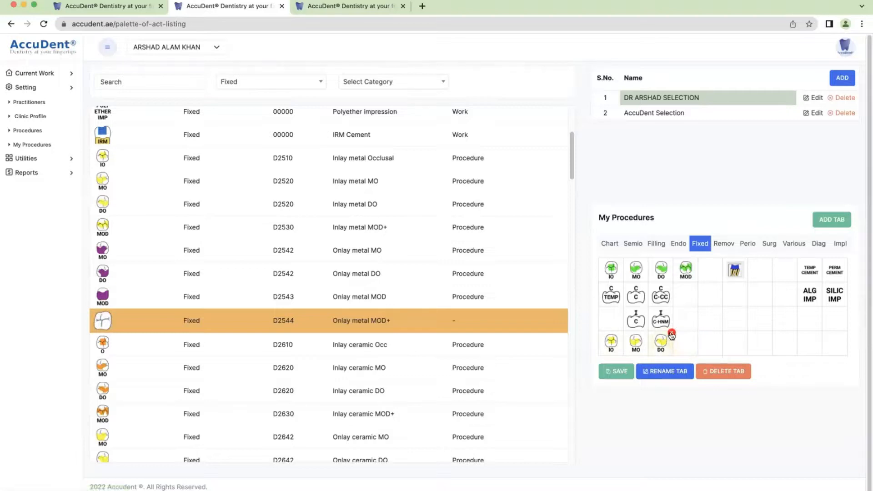
{"action": "left_click", "coordinate": [647, 333]}
{"action": "left_click", "coordinate": [622, 333]}
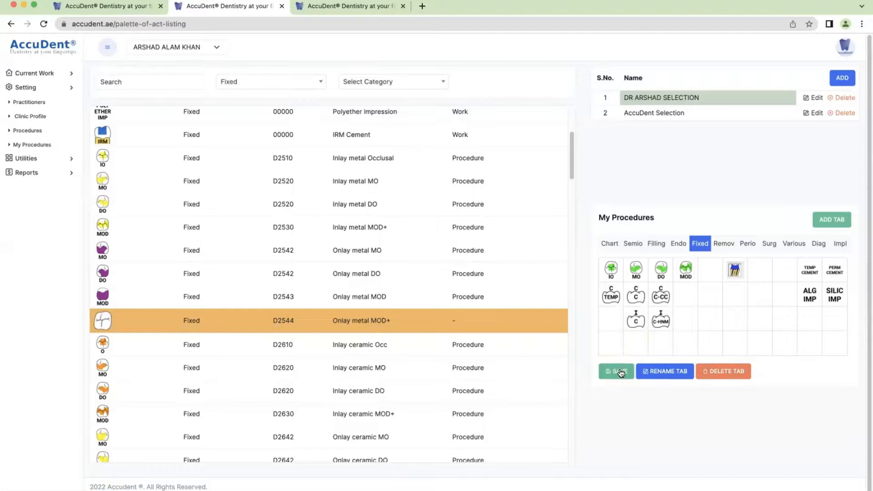
{"action": "left_click", "coordinate": [622, 371]}
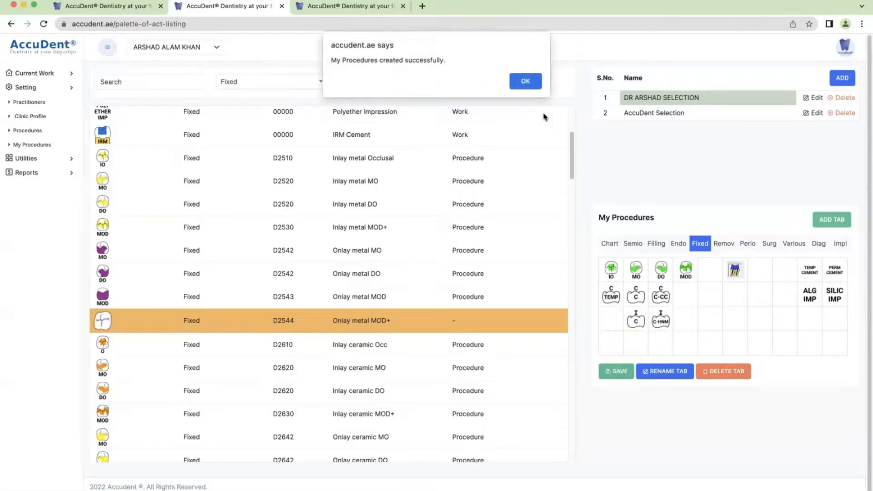
{"action": "left_click", "coordinate": [524, 81]}
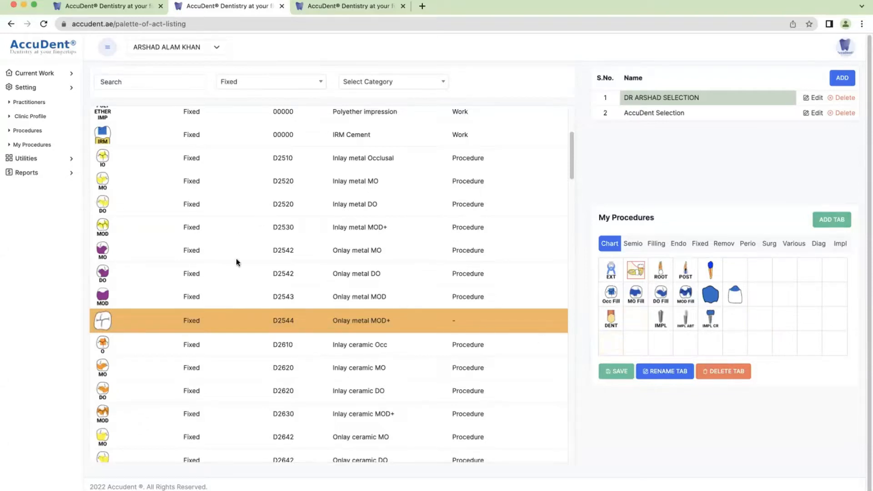
Check the VAT list tab, then go back from My Procedures settings to the patient's dental chart
{"action": "left_click", "coordinate": [28, 86]}
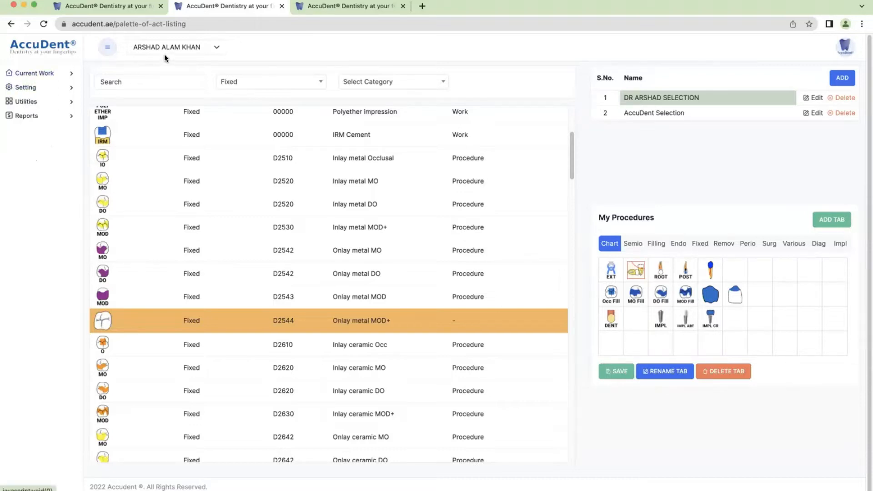
{"action": "left_click", "coordinate": [101, 7]}
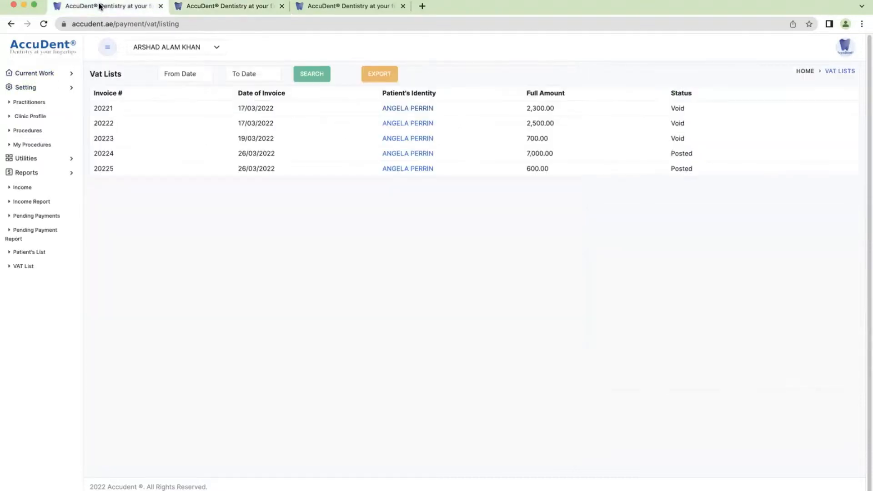
{"action": "left_click", "coordinate": [208, 6]}
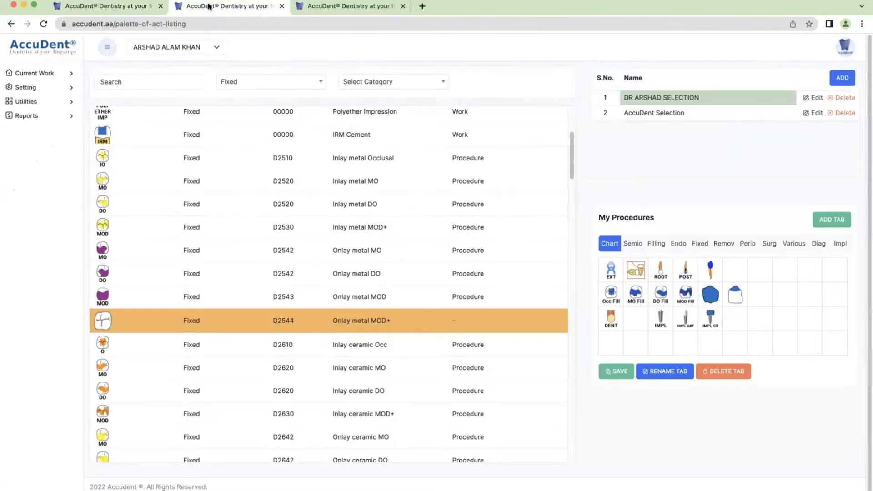
{"action": "left_click", "coordinate": [10, 25]}
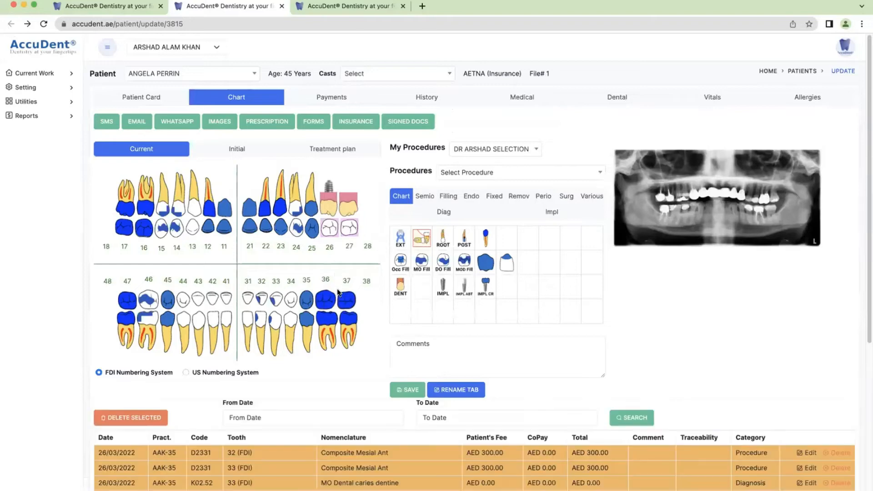